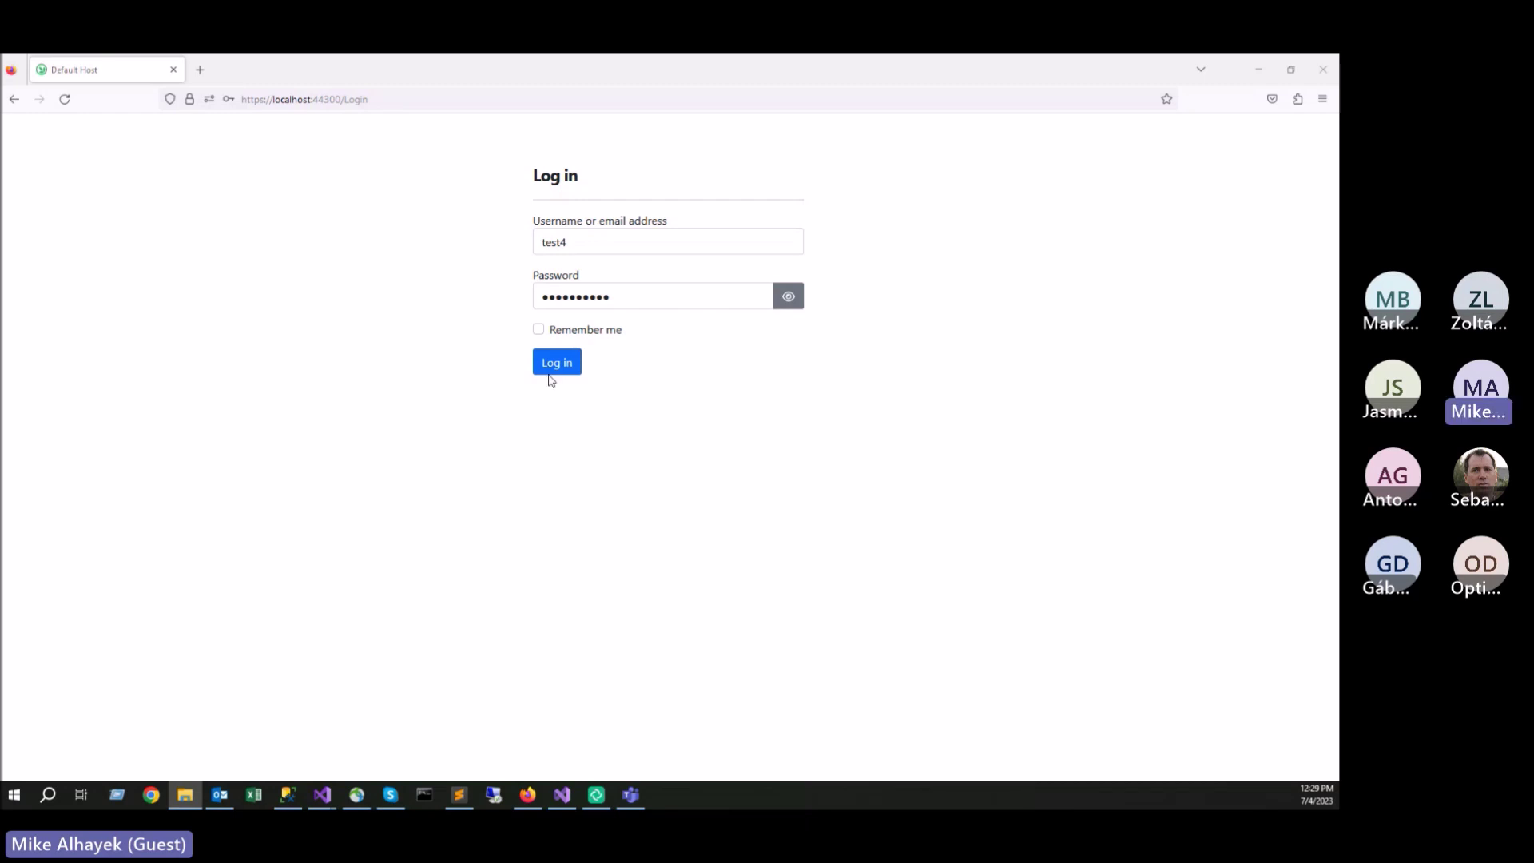
- Select the entered test username on the login form to check it, then deselect it
double_click(581, 247)
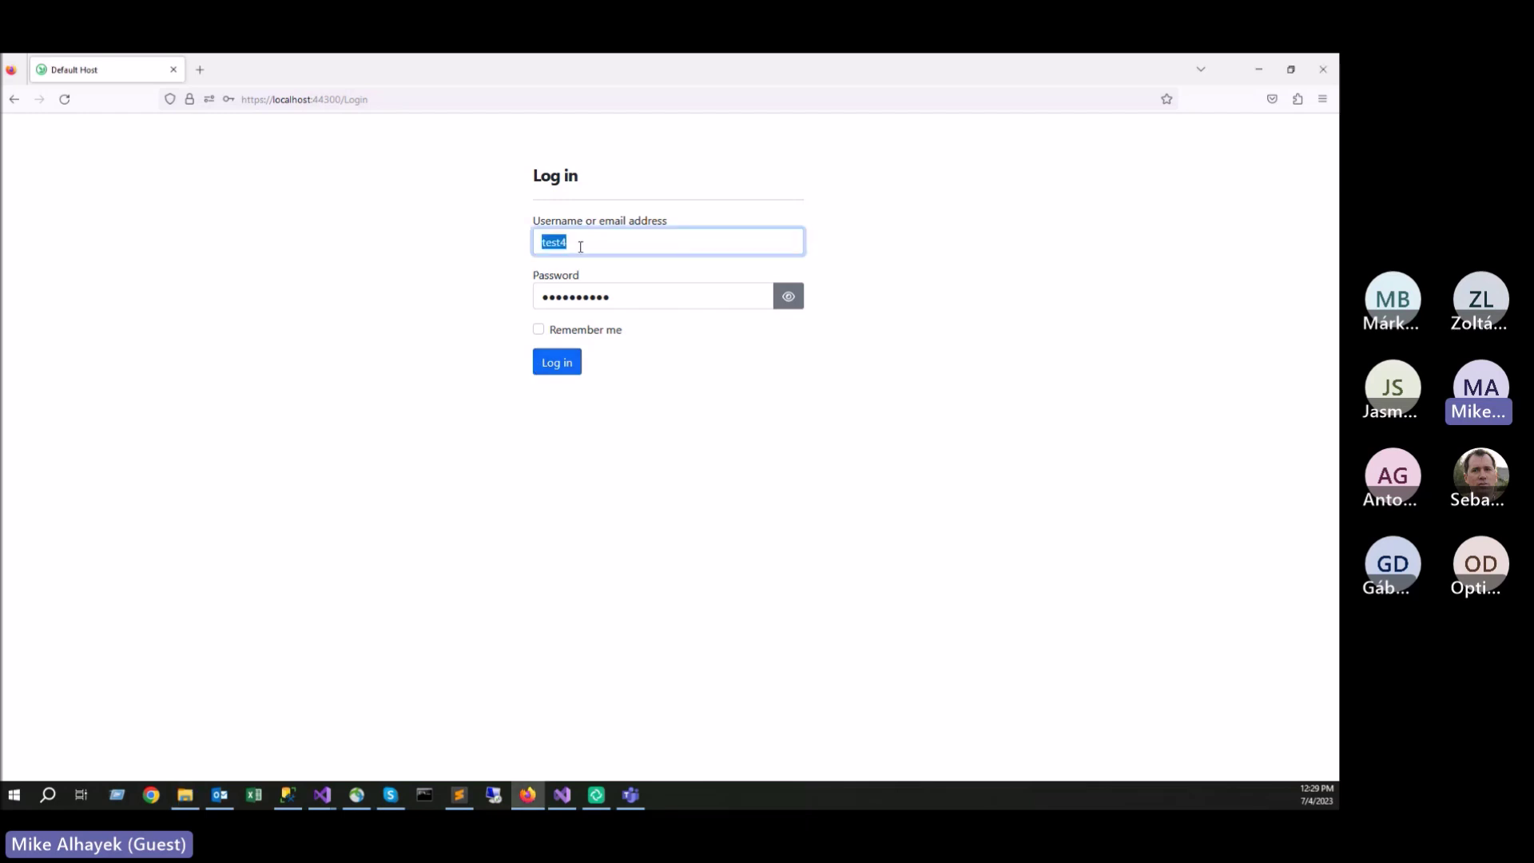
left_click(591, 211)
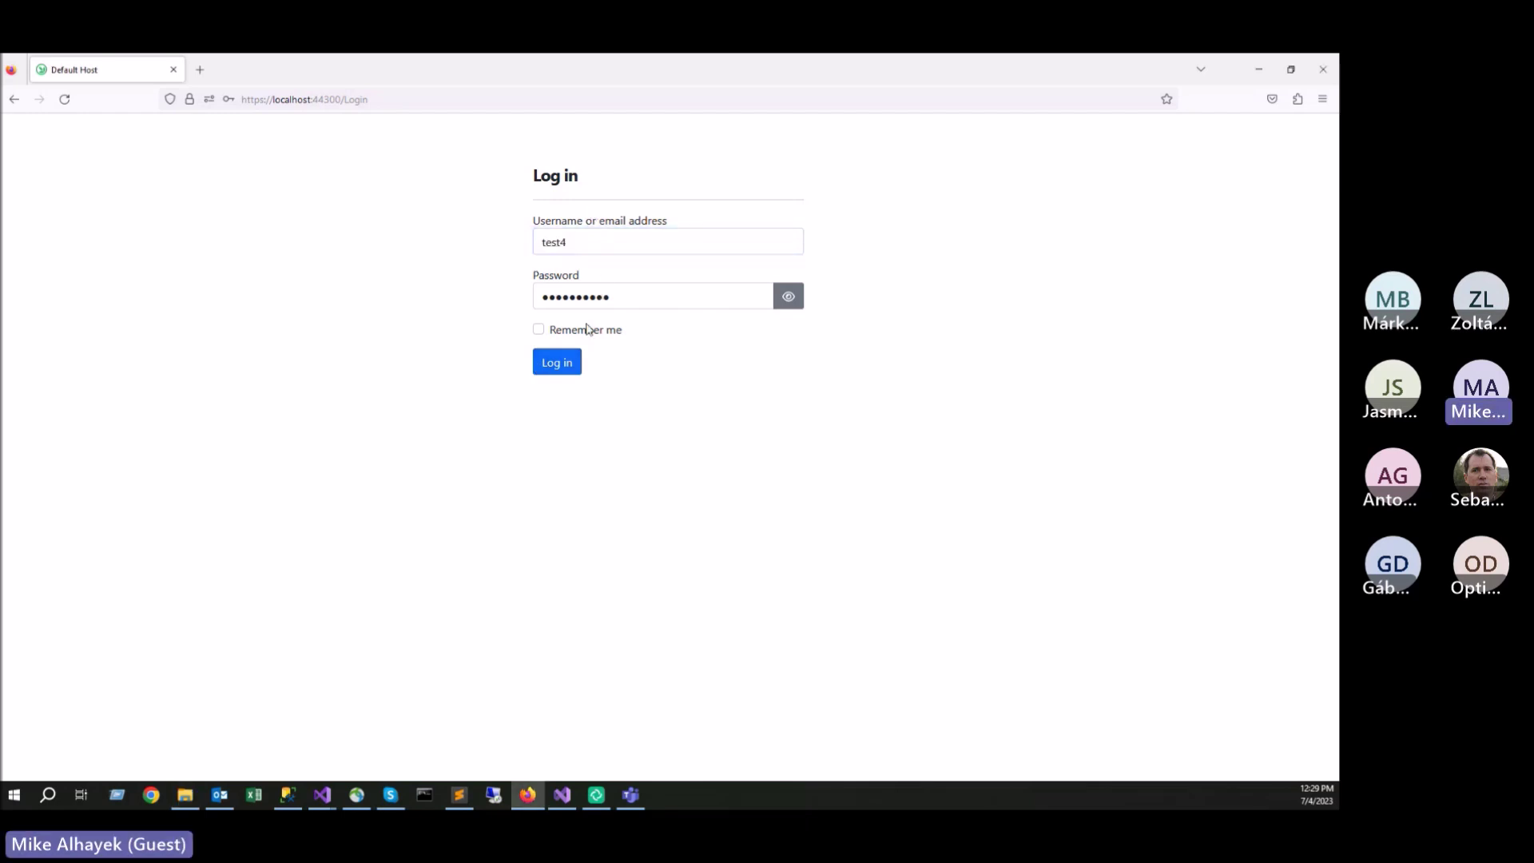
- Log in as the test user, decline saving the login, and review the 2FA-not-enabled warning
left_click(558, 371)
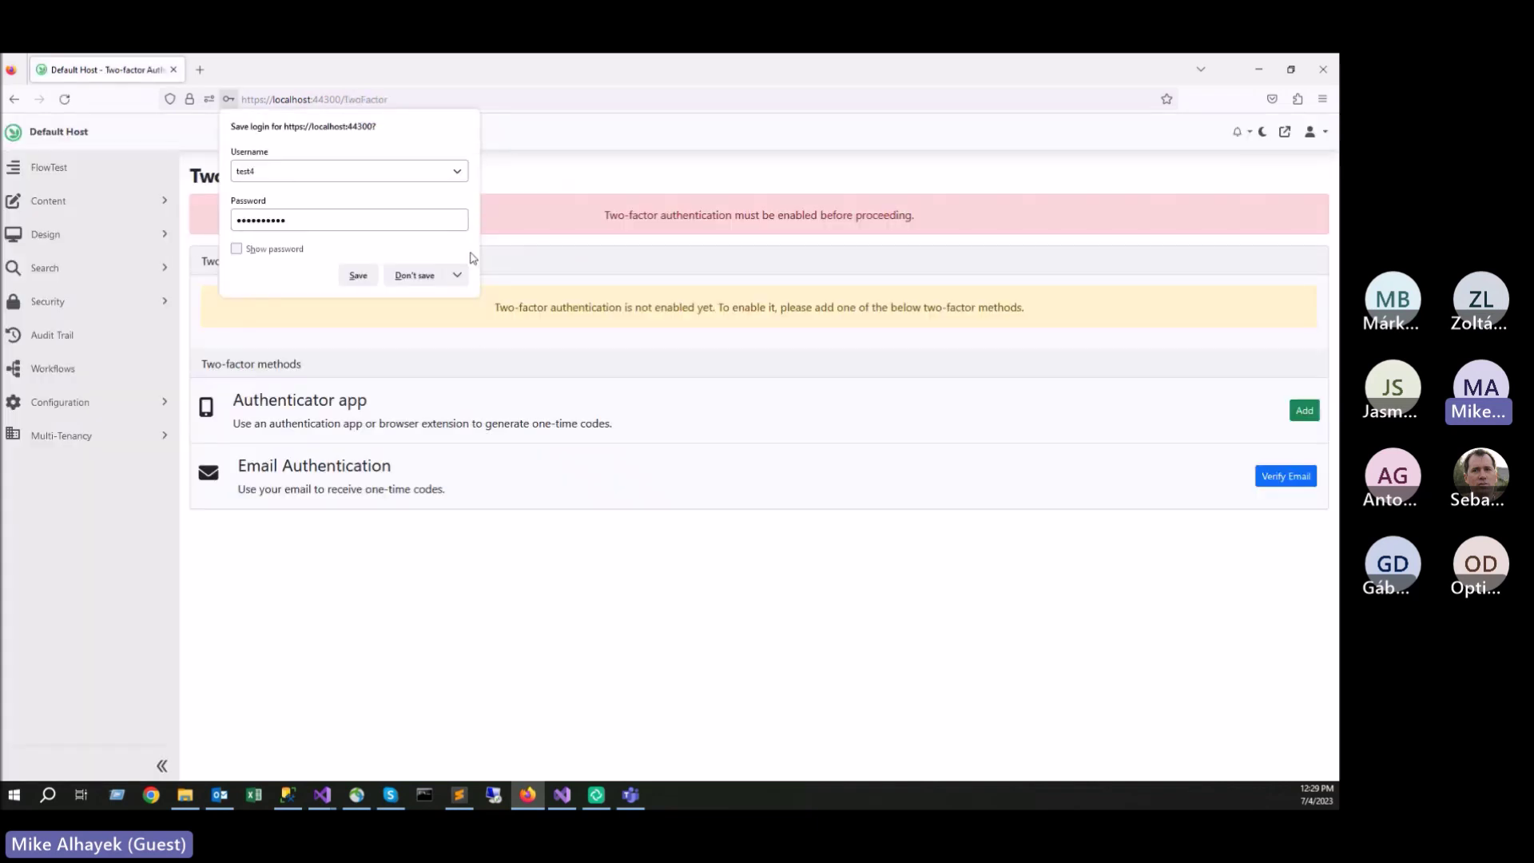
left_click(505, 224)
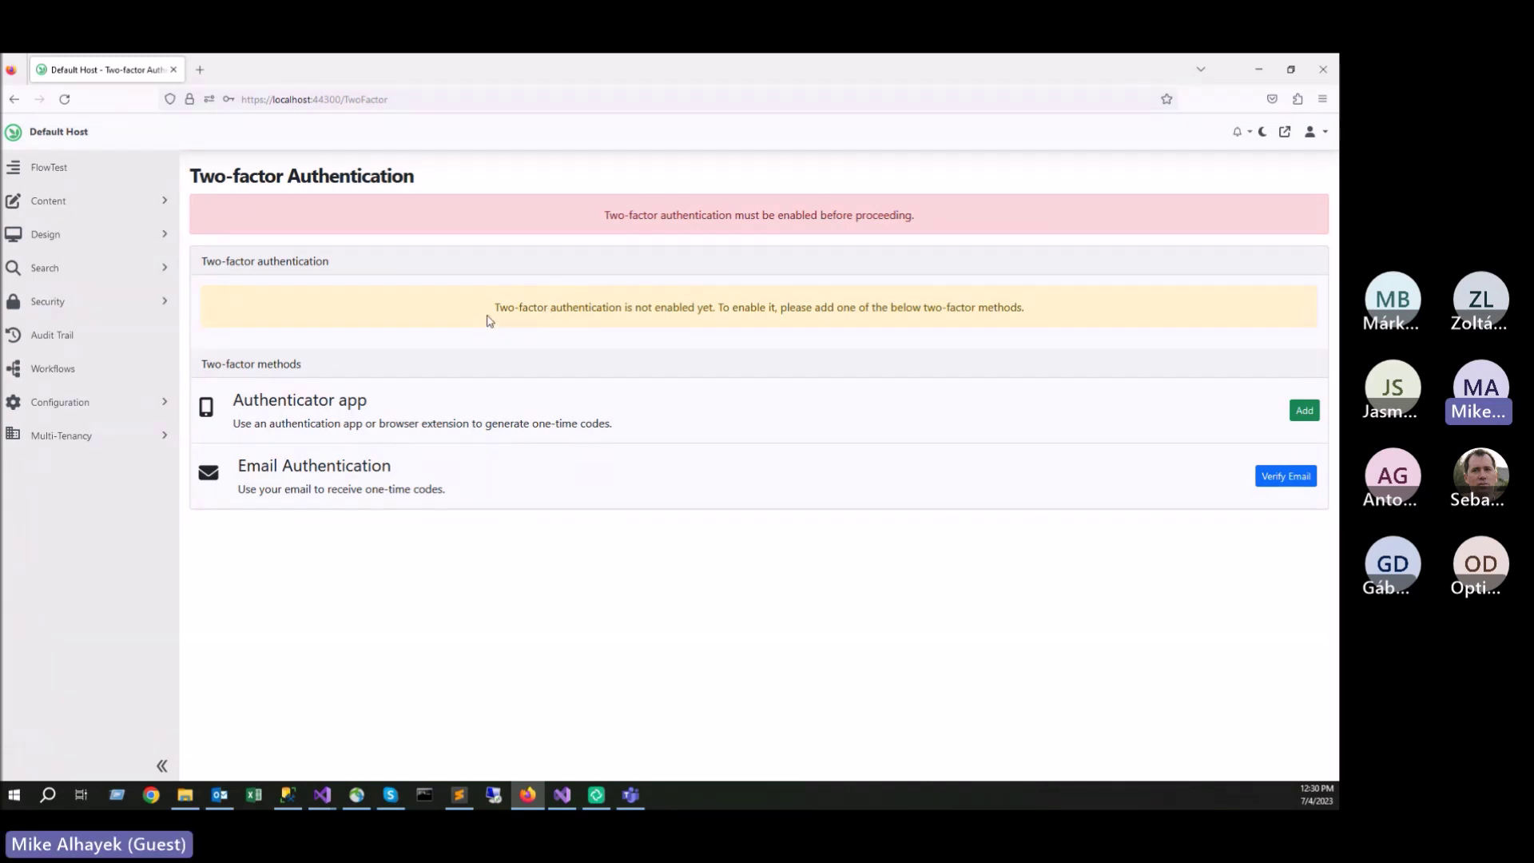
left_click_drag(487, 317, 1039, 310)
left_click(1038, 312)
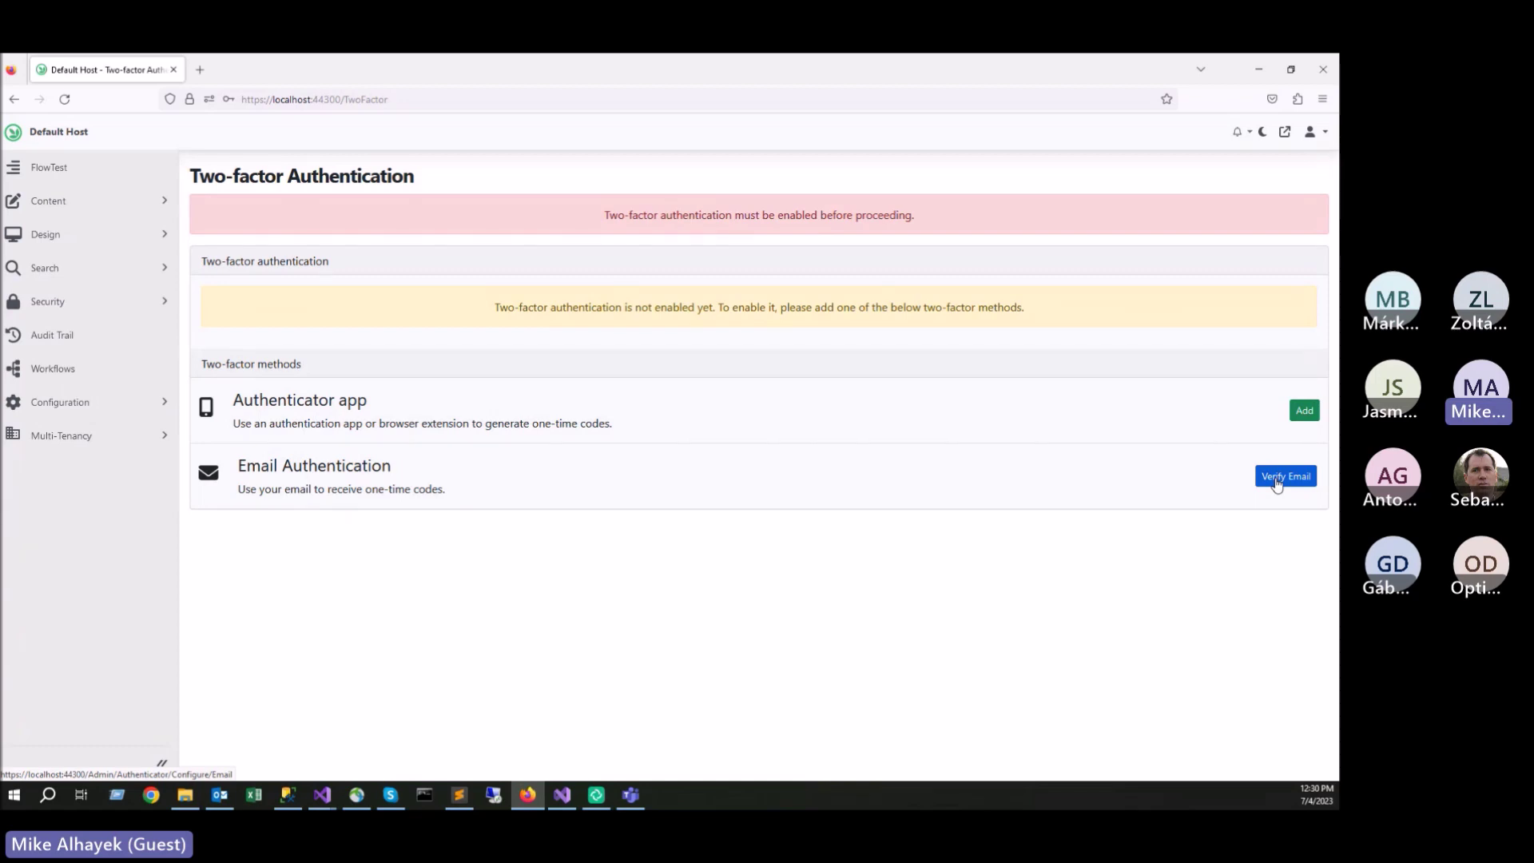
- Verify email as a two-factor method by requesting the code and pasting it in
left_click(1276, 482)
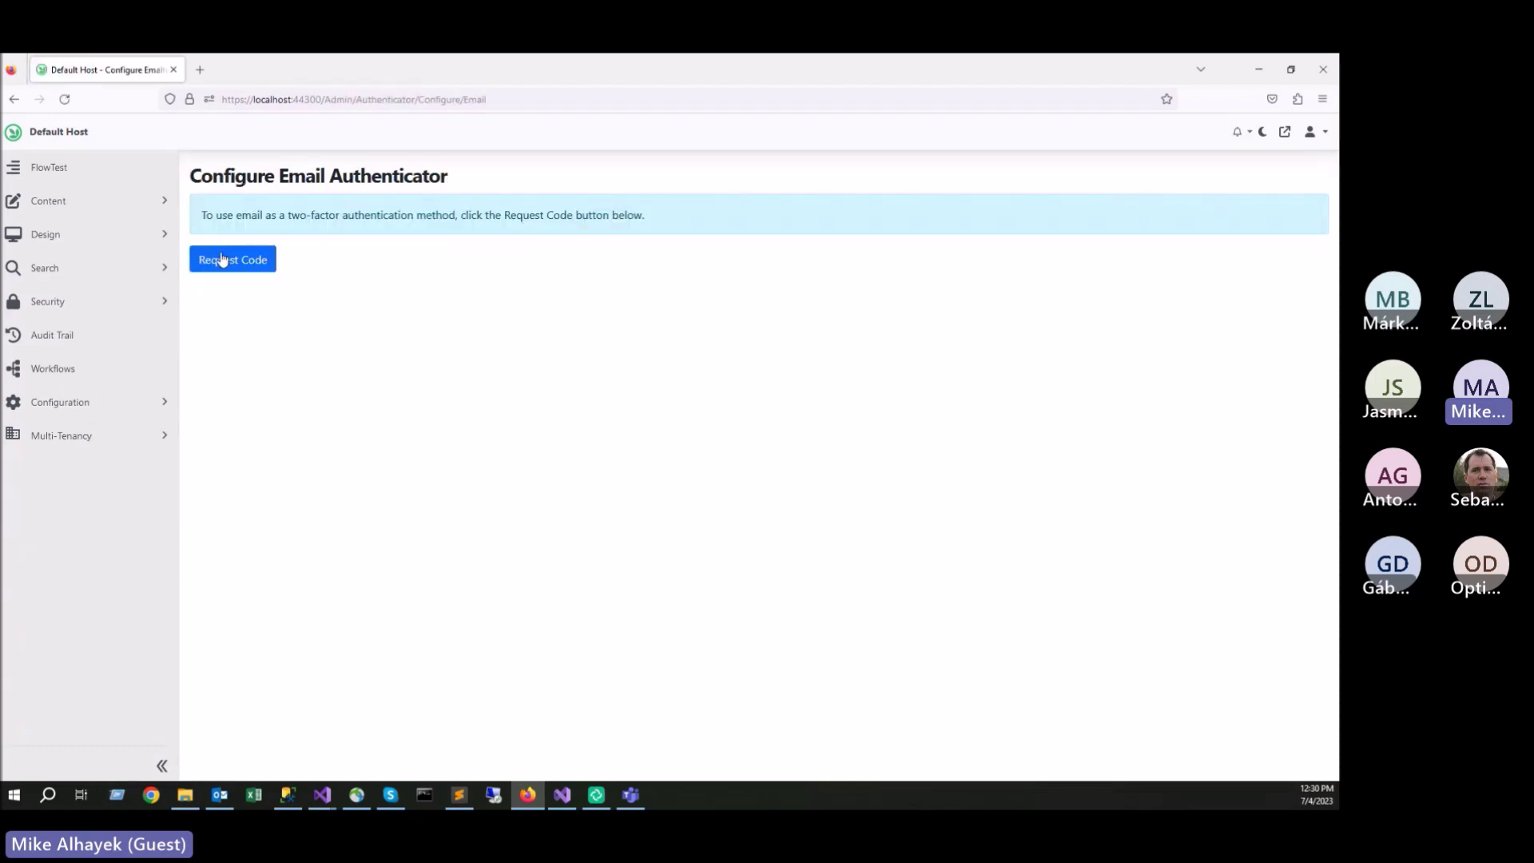
left_click(222, 259)
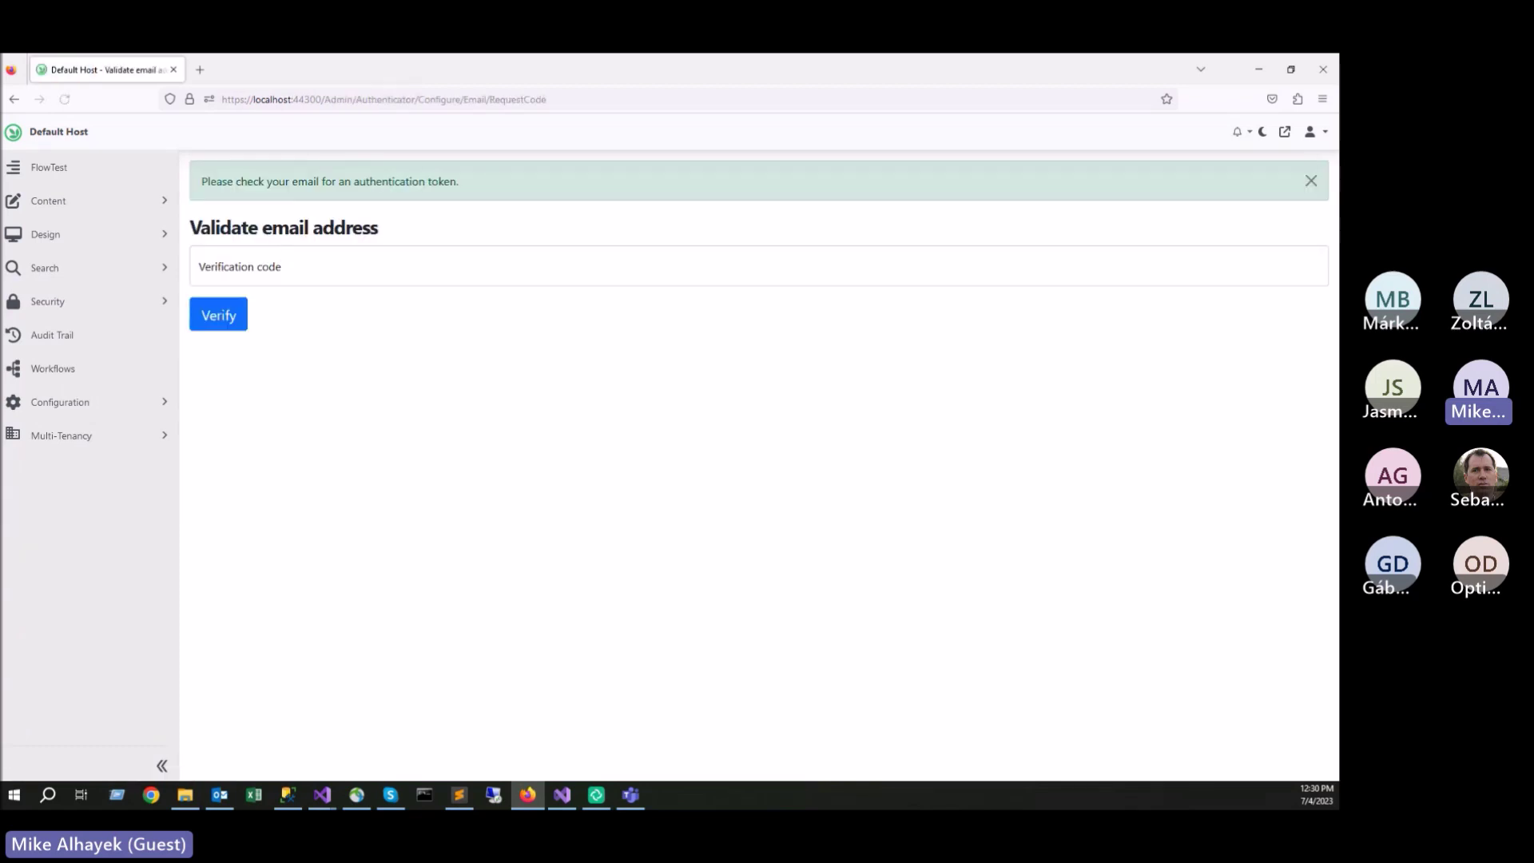
key("alt+Tab")
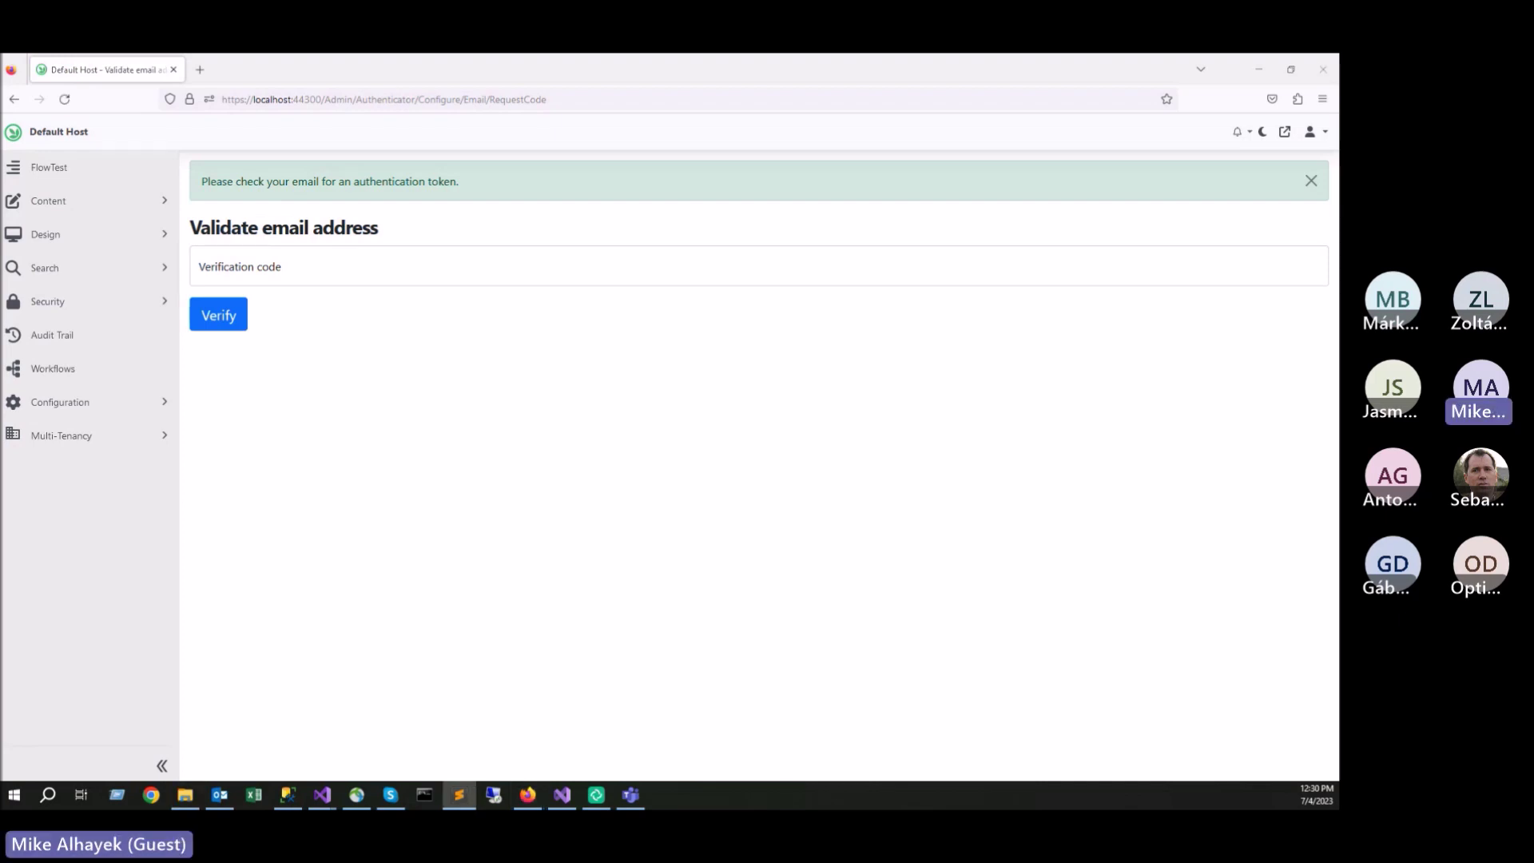
left_click(288, 267)
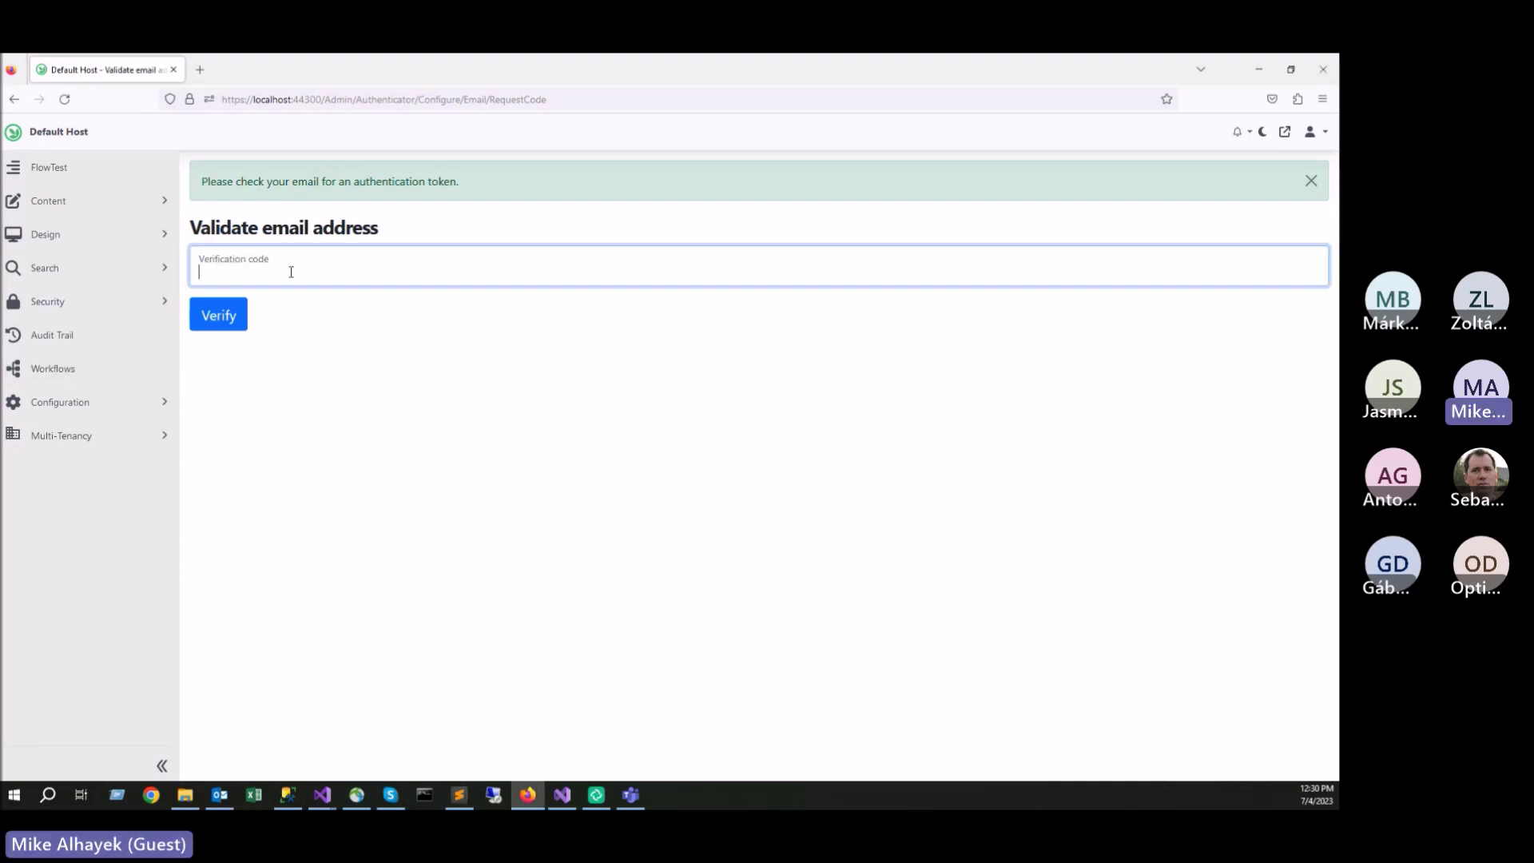
key("ctrl+v")
left_click(232, 323)
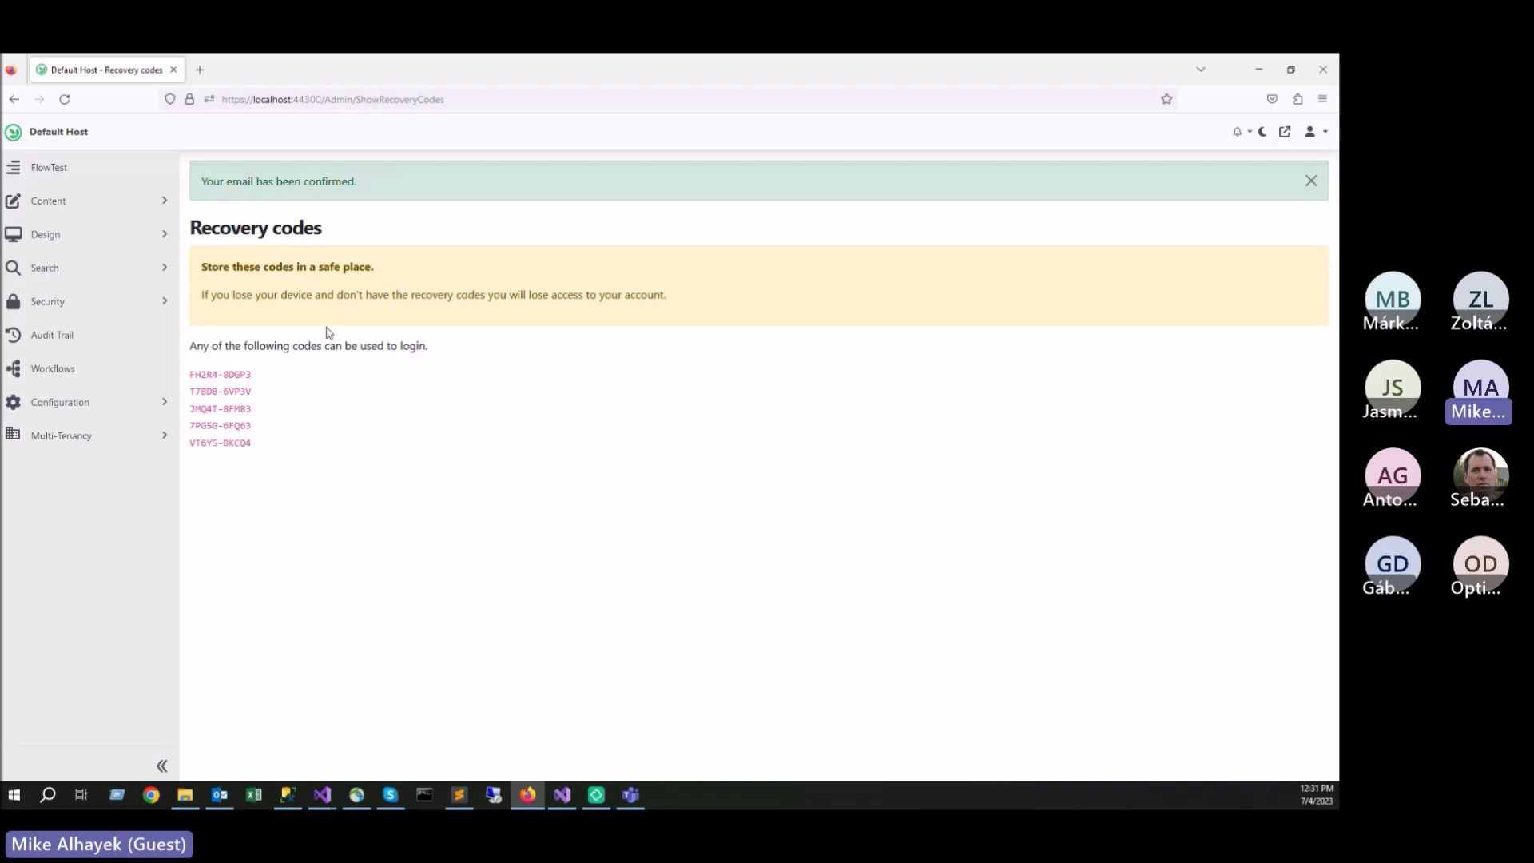
- Review the five recovery codes, then go to Security from the account menu
left_click_drag(250, 445, 199, 382)
left_click(385, 360)
left_click(1310, 132)
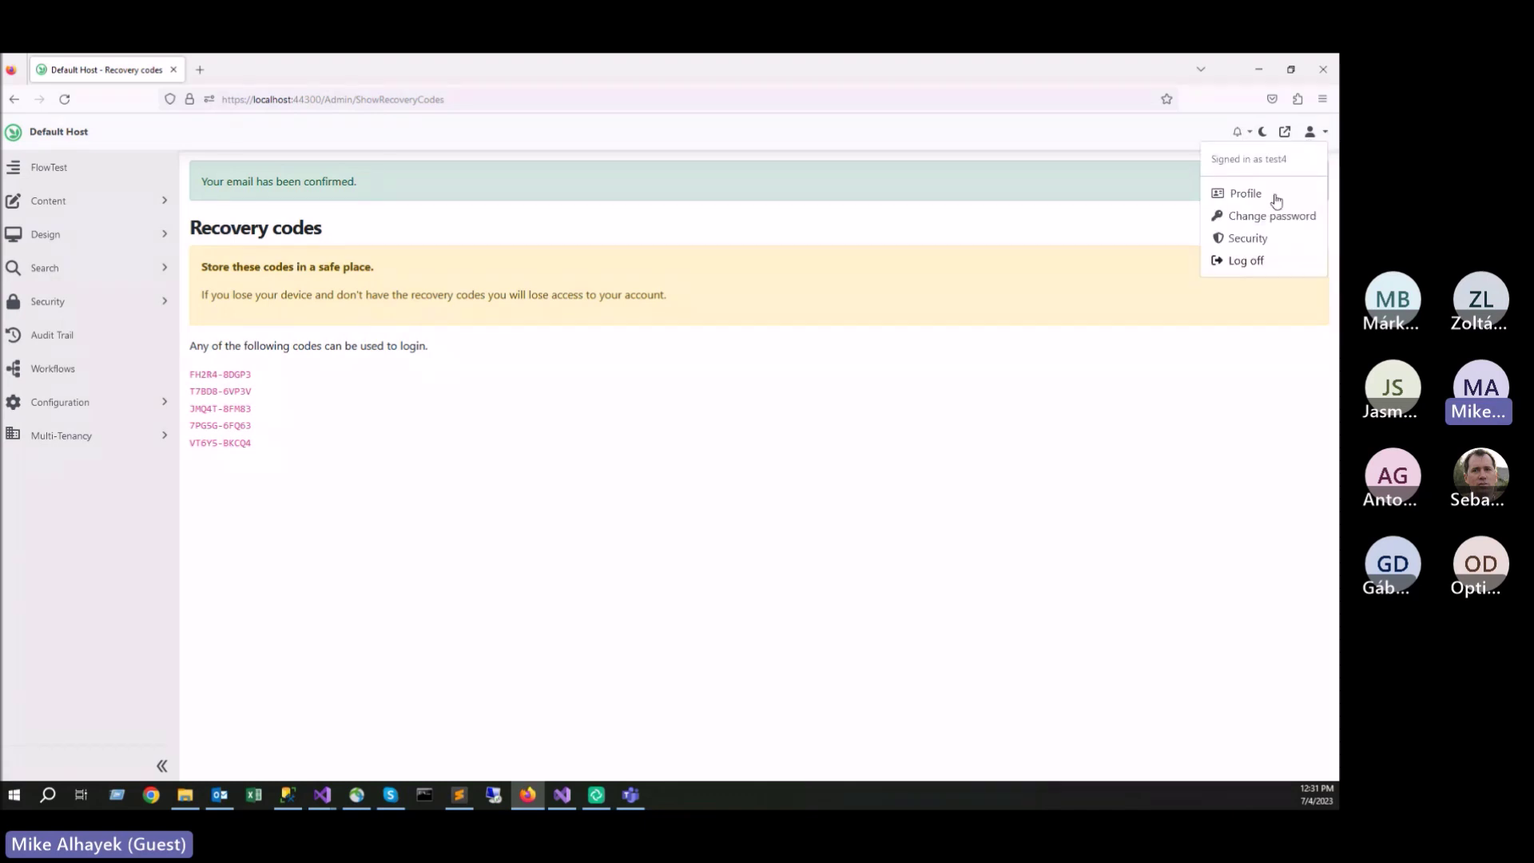
left_click(1262, 237)
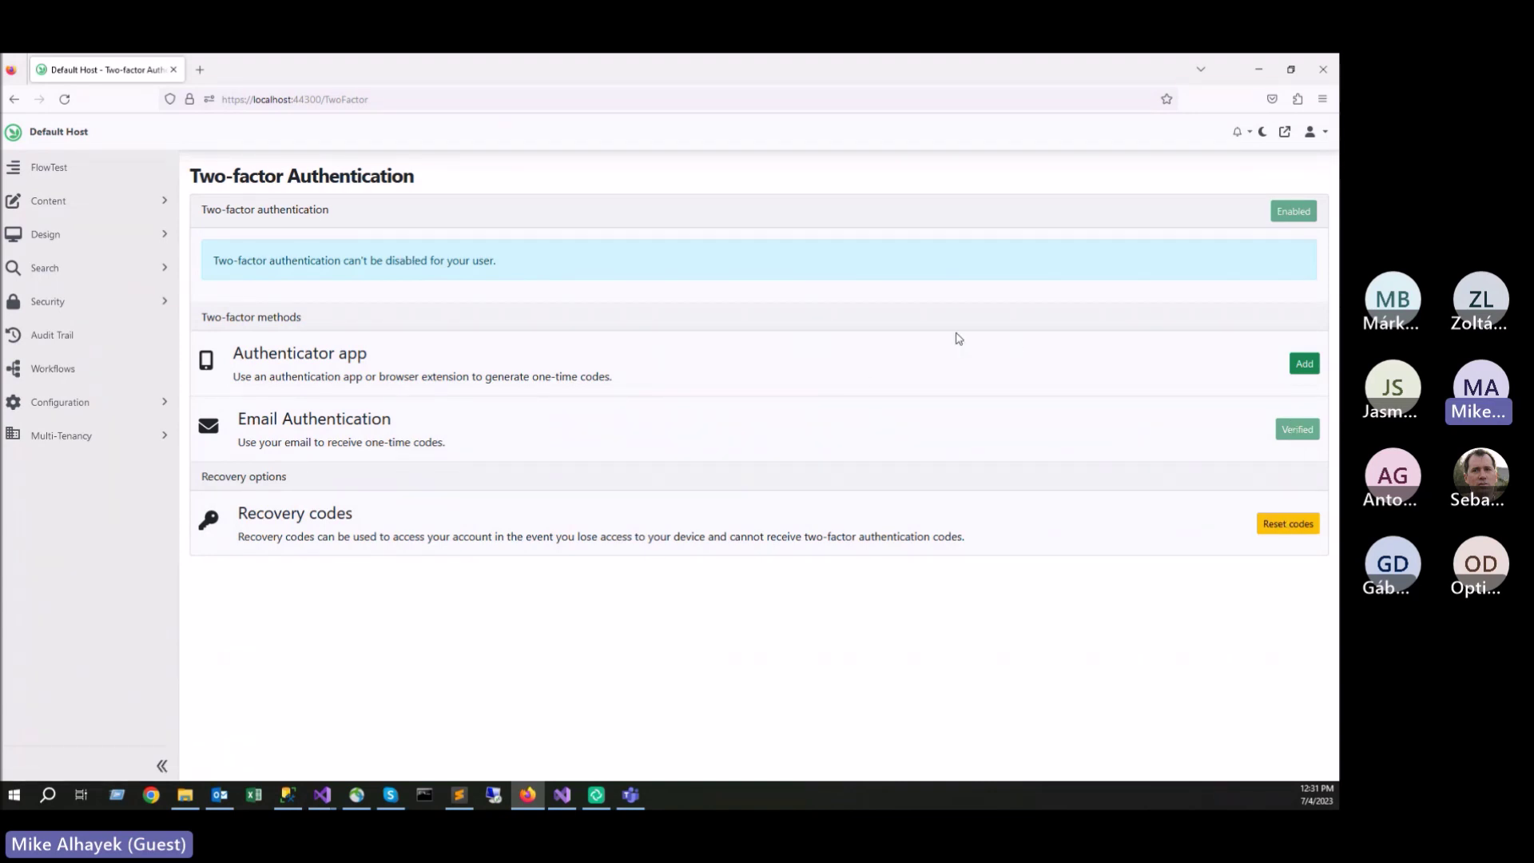
- Add the authenticator app and verify it with the app's current code
left_click(1303, 365)
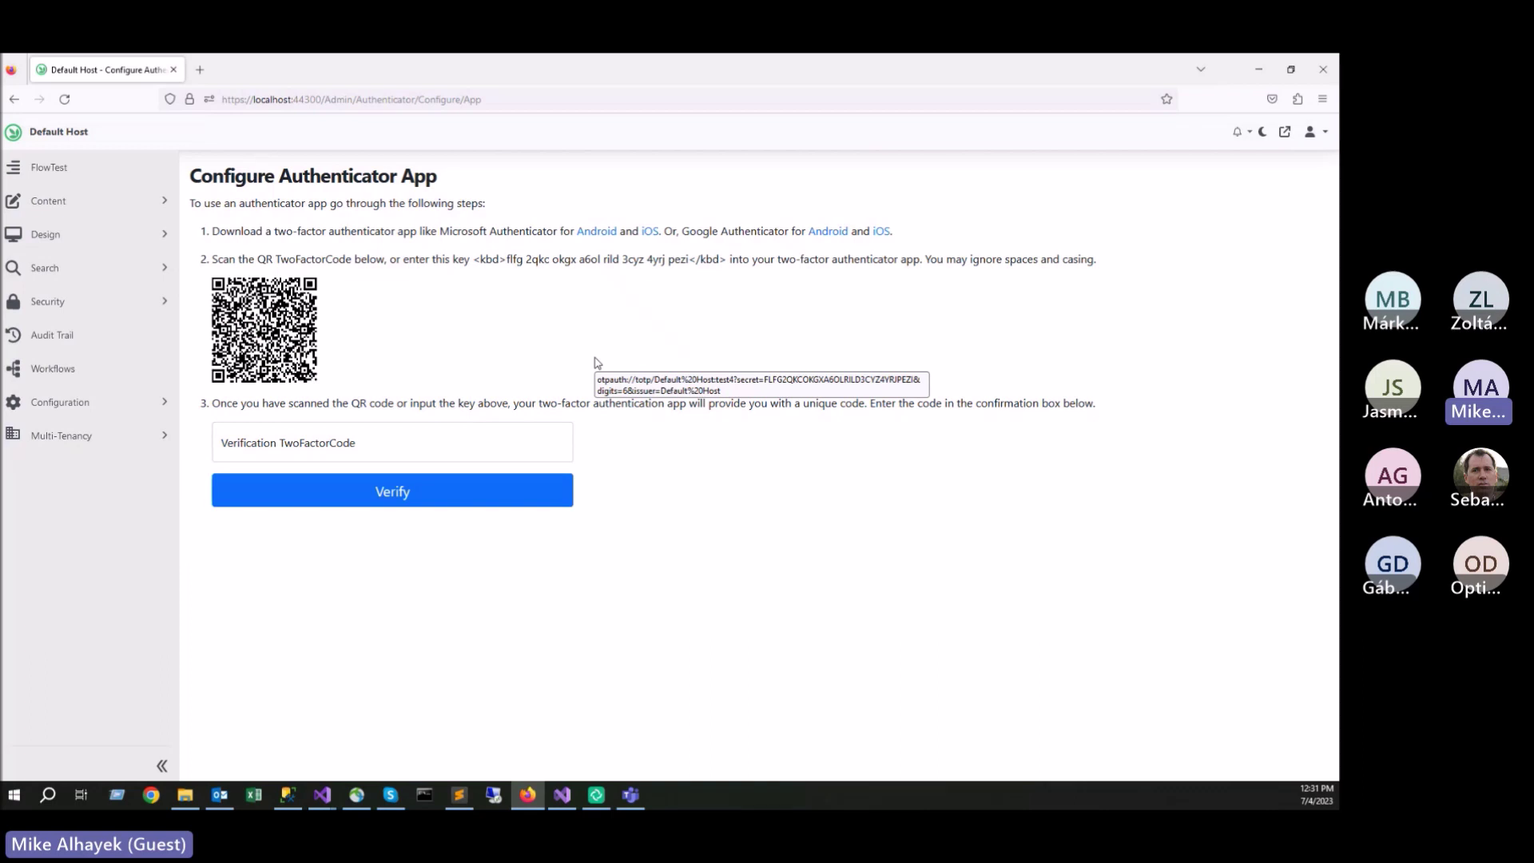
left_click(375, 445)
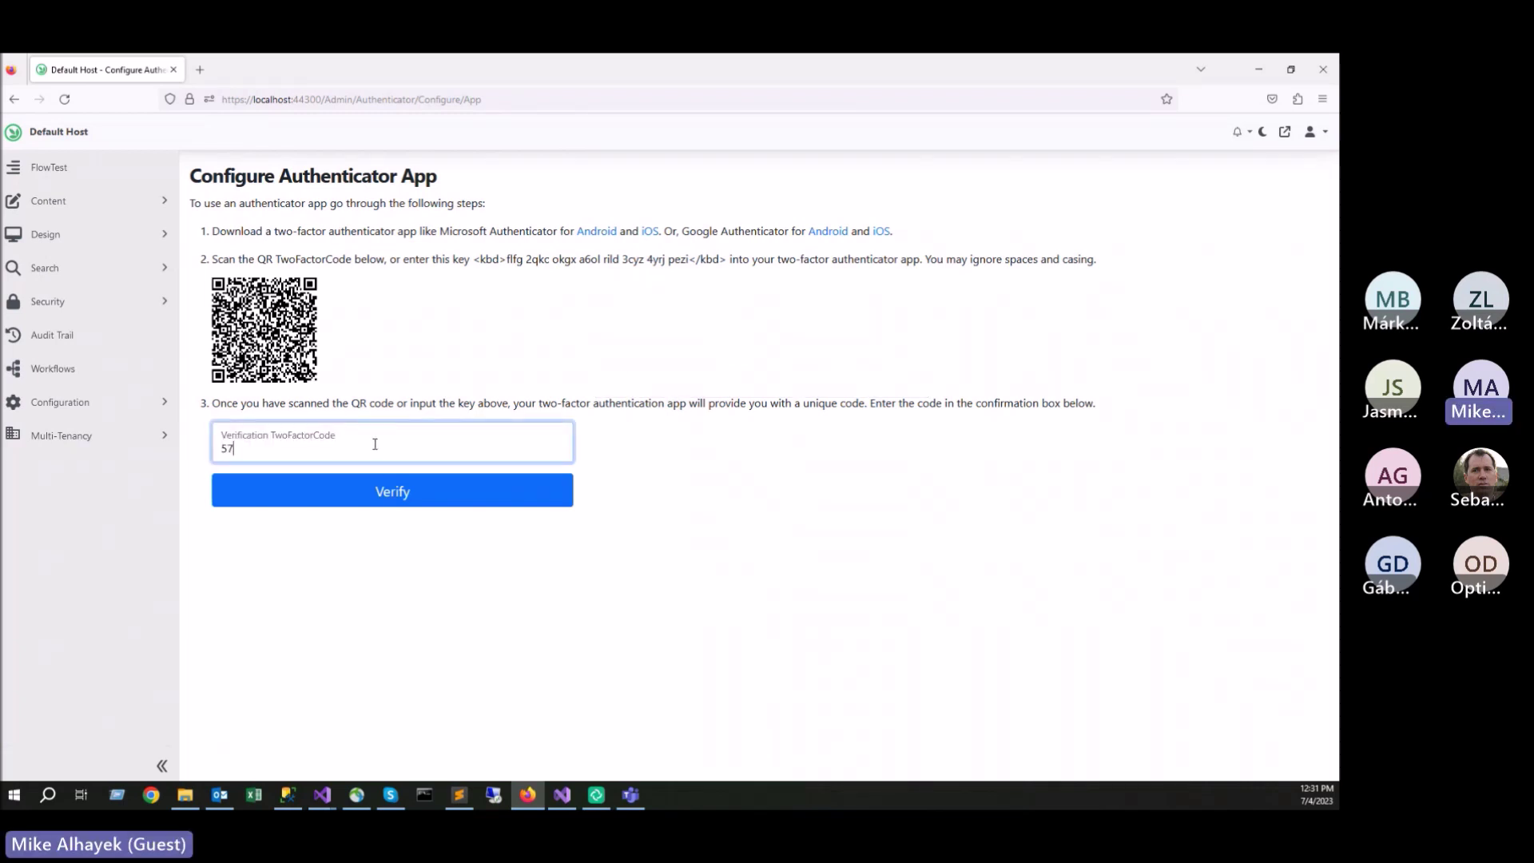
left_click(401, 496)
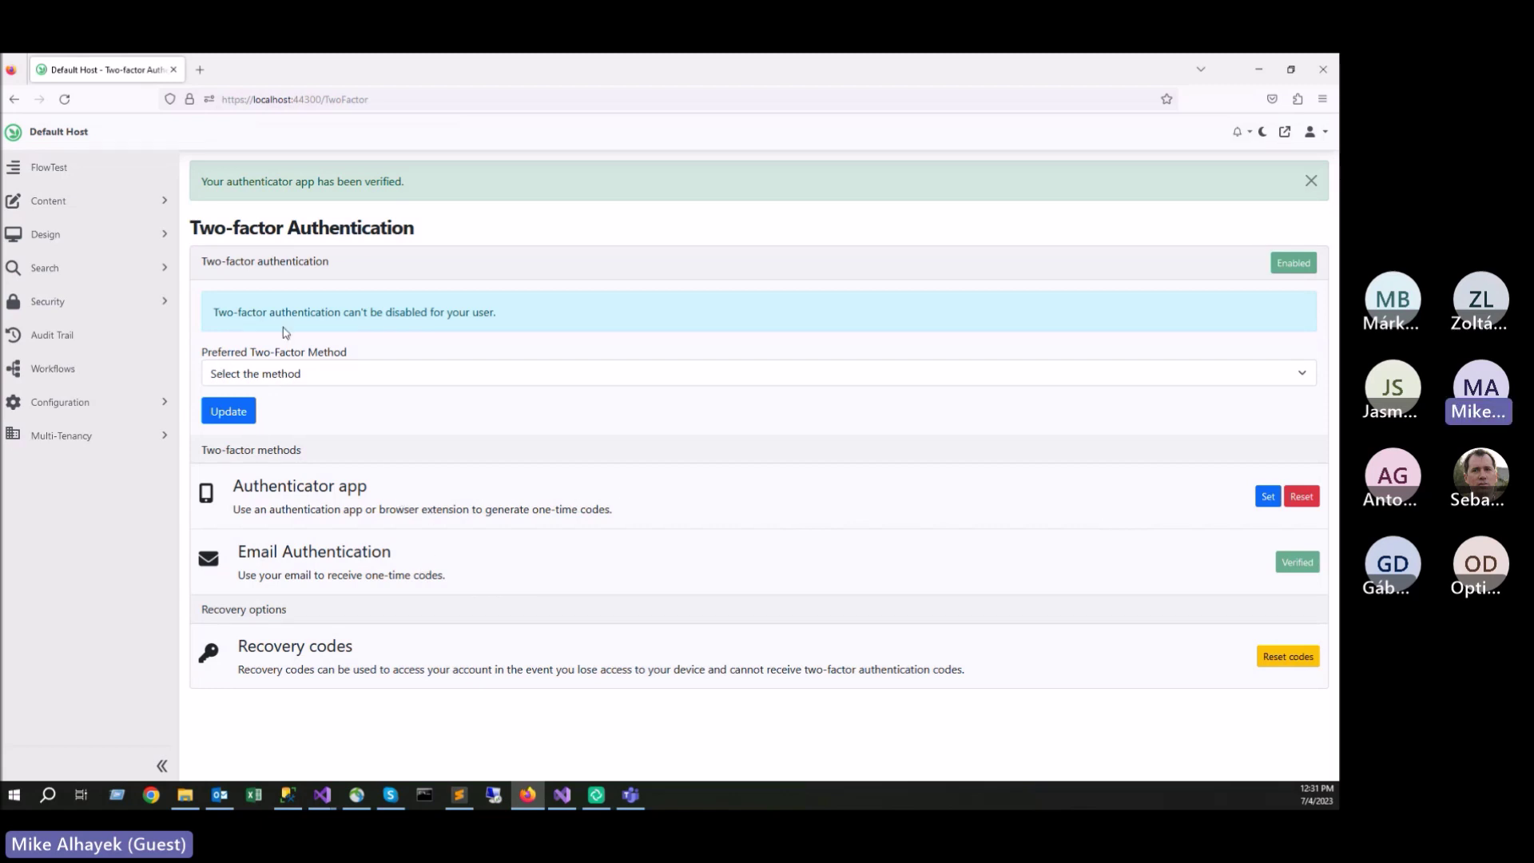
- Select Email as the preferred two-factor method and update the preferences
left_click(250, 377)
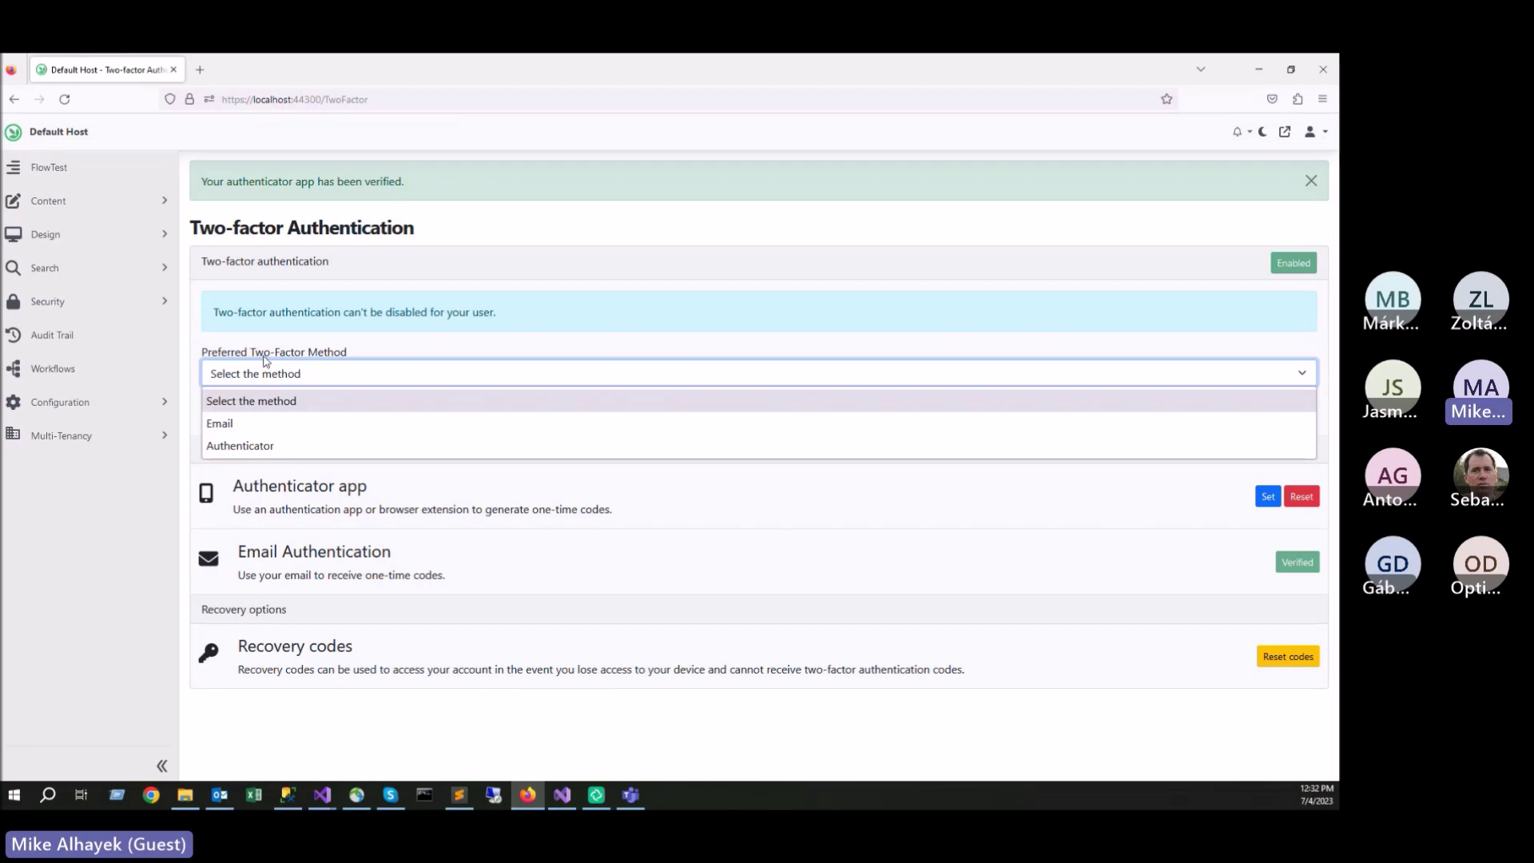
left_click(247, 427)
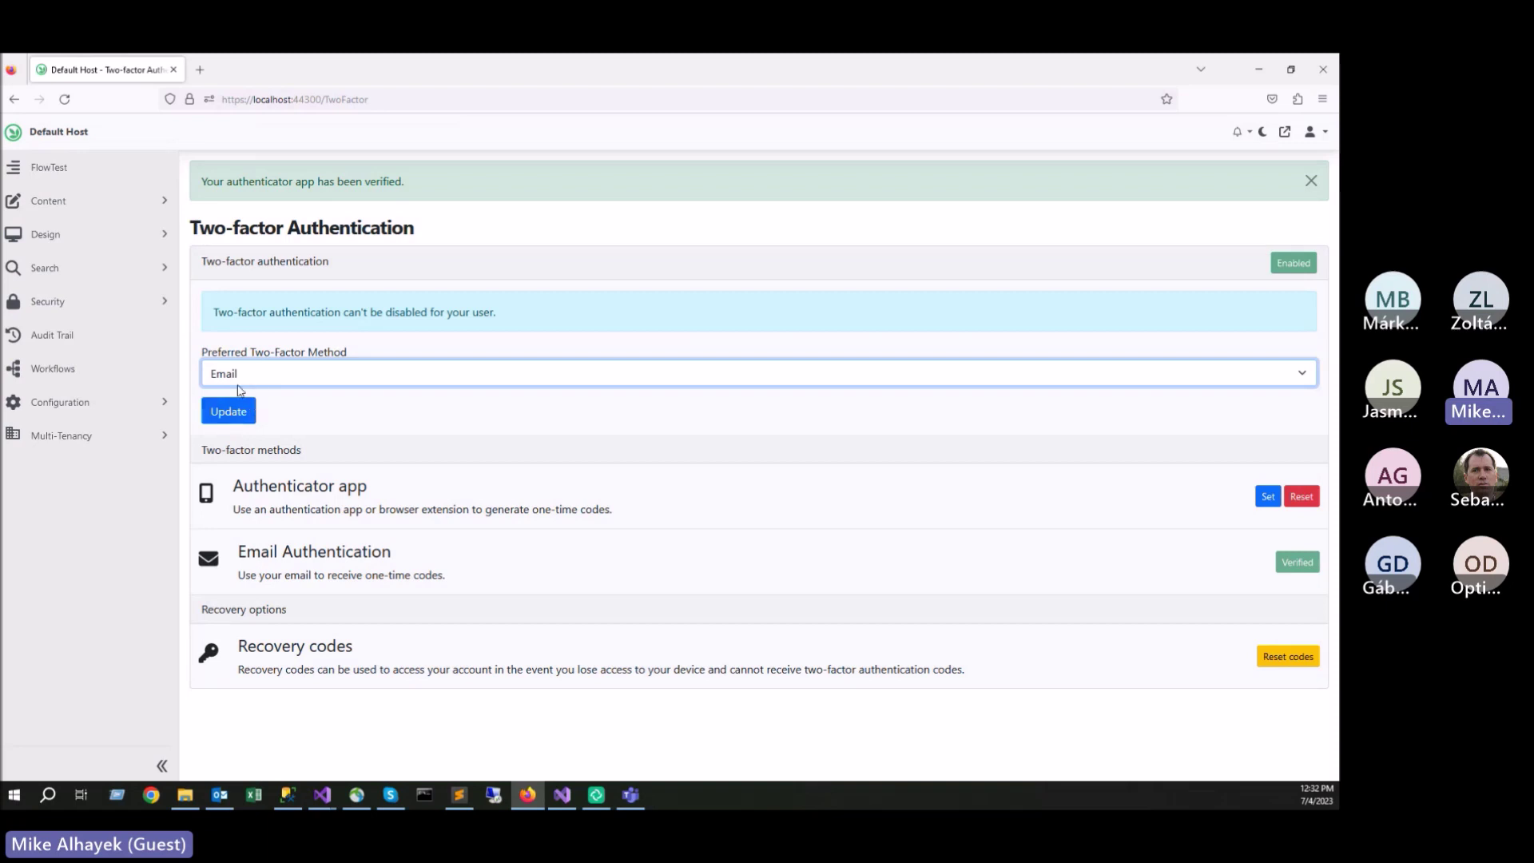
left_click(229, 421)
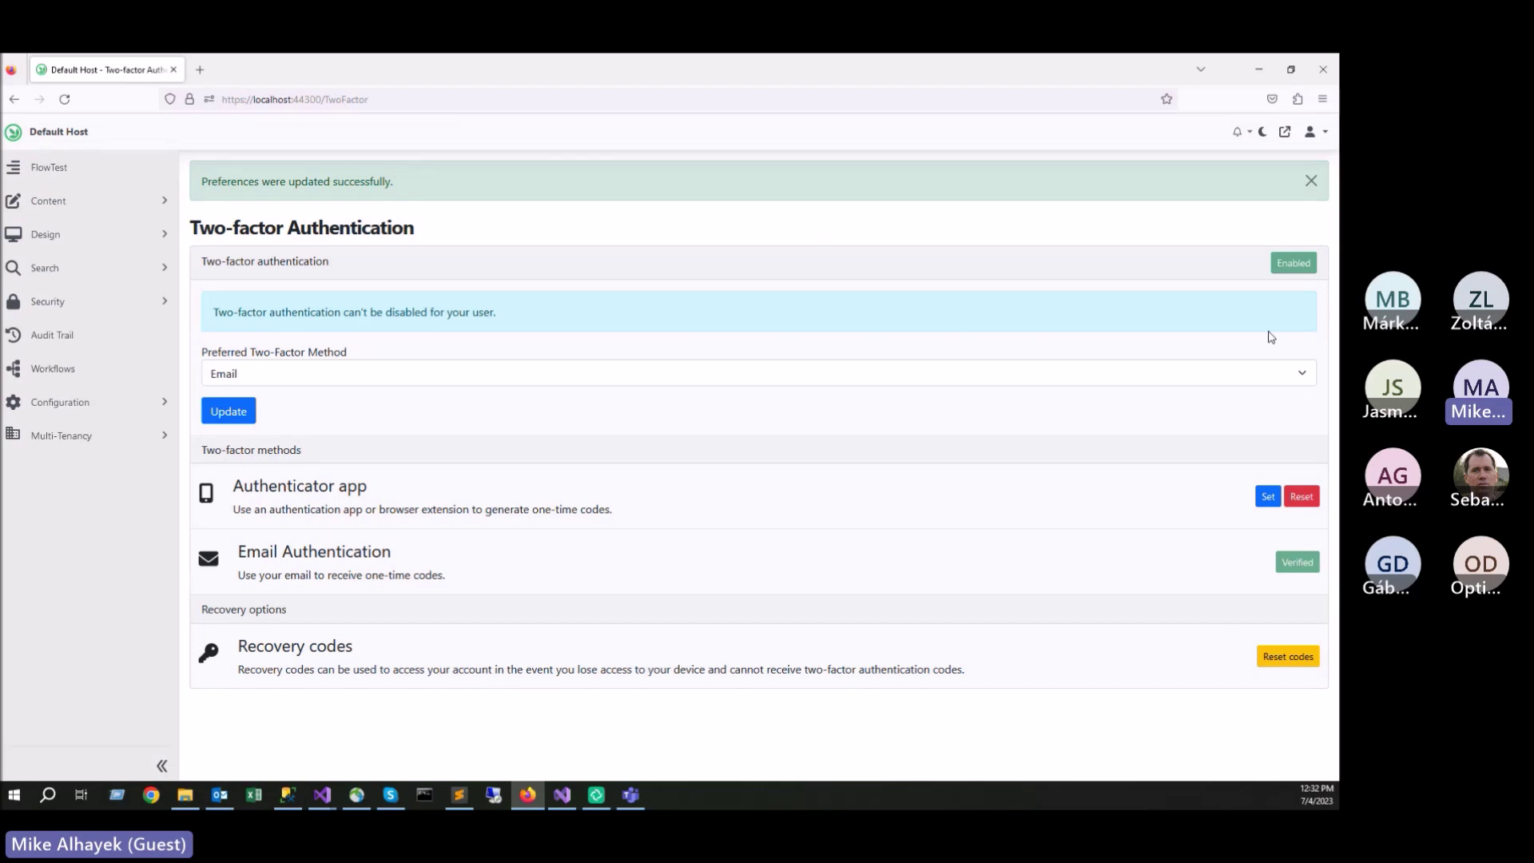
left_click(1314, 132)
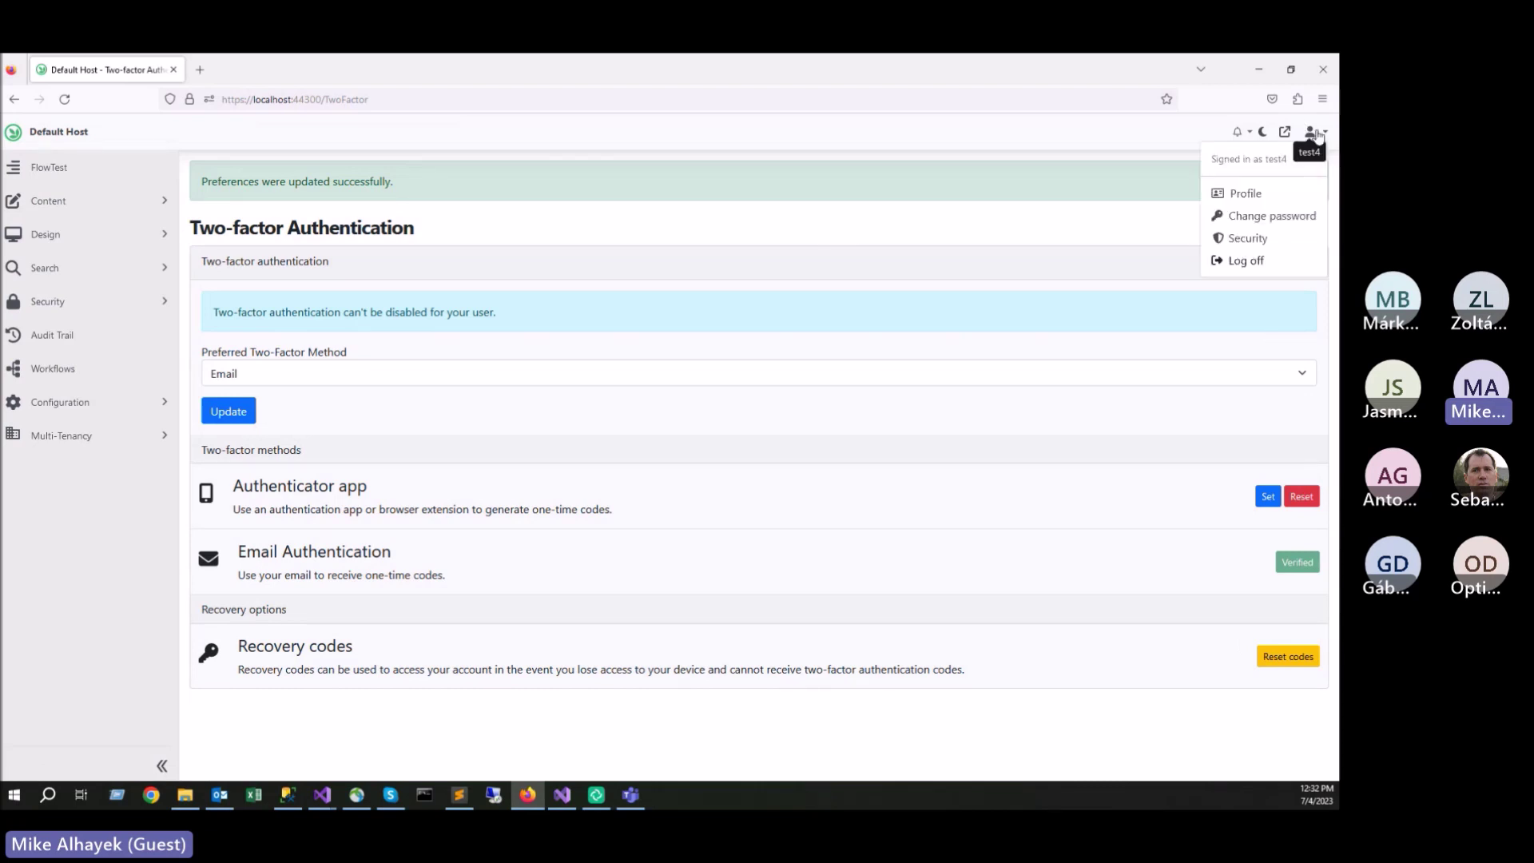
- Log out and sign back in as test4 with the account password, declining the browser's save prompt
left_click(1262, 264)
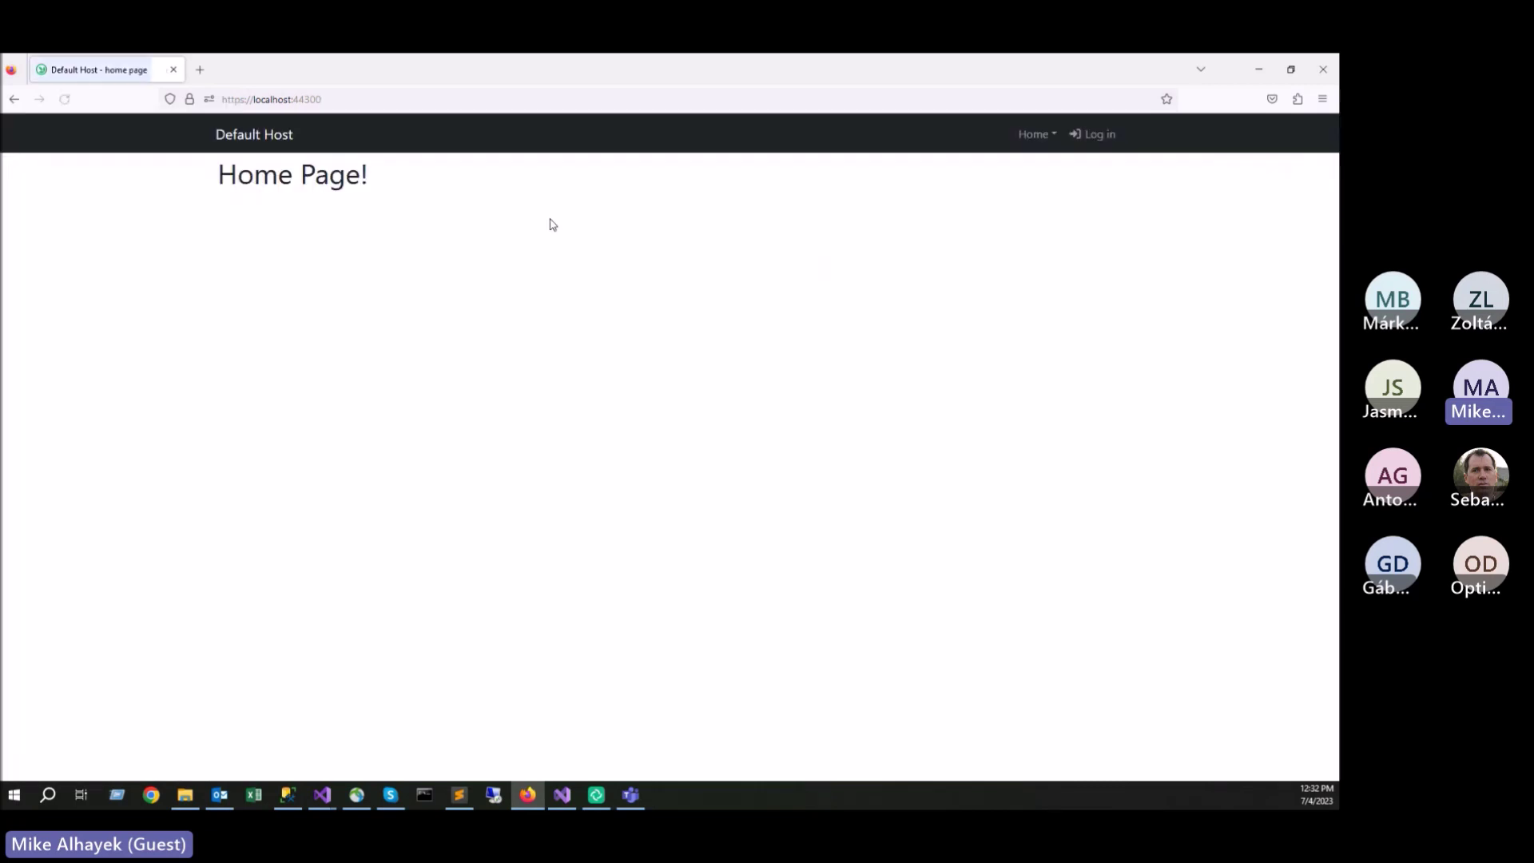
left_click(1091, 138)
type("test")
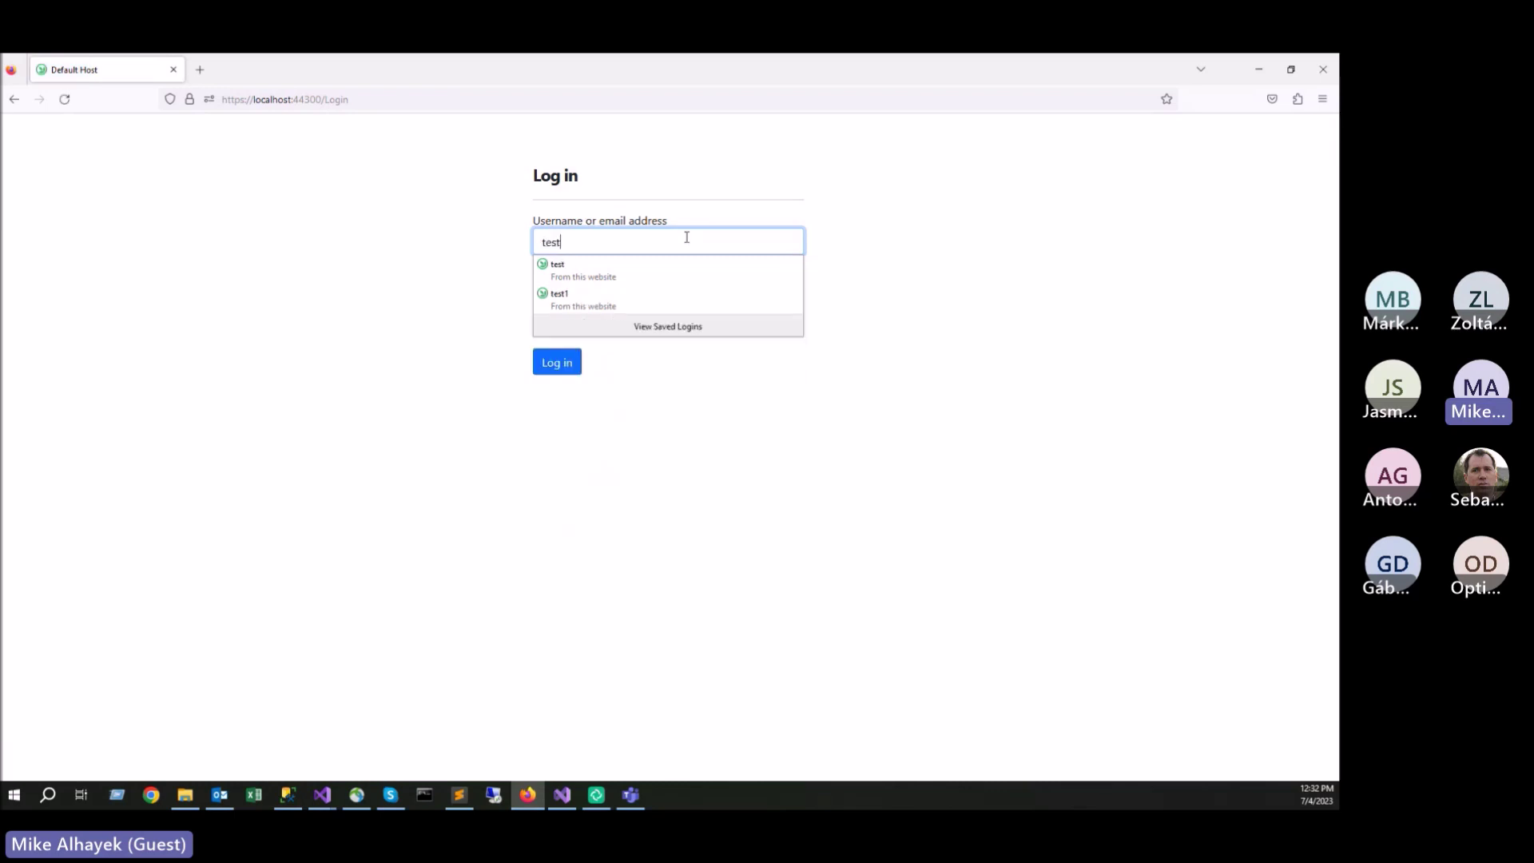
type("4")
key("Tab")
type("••")
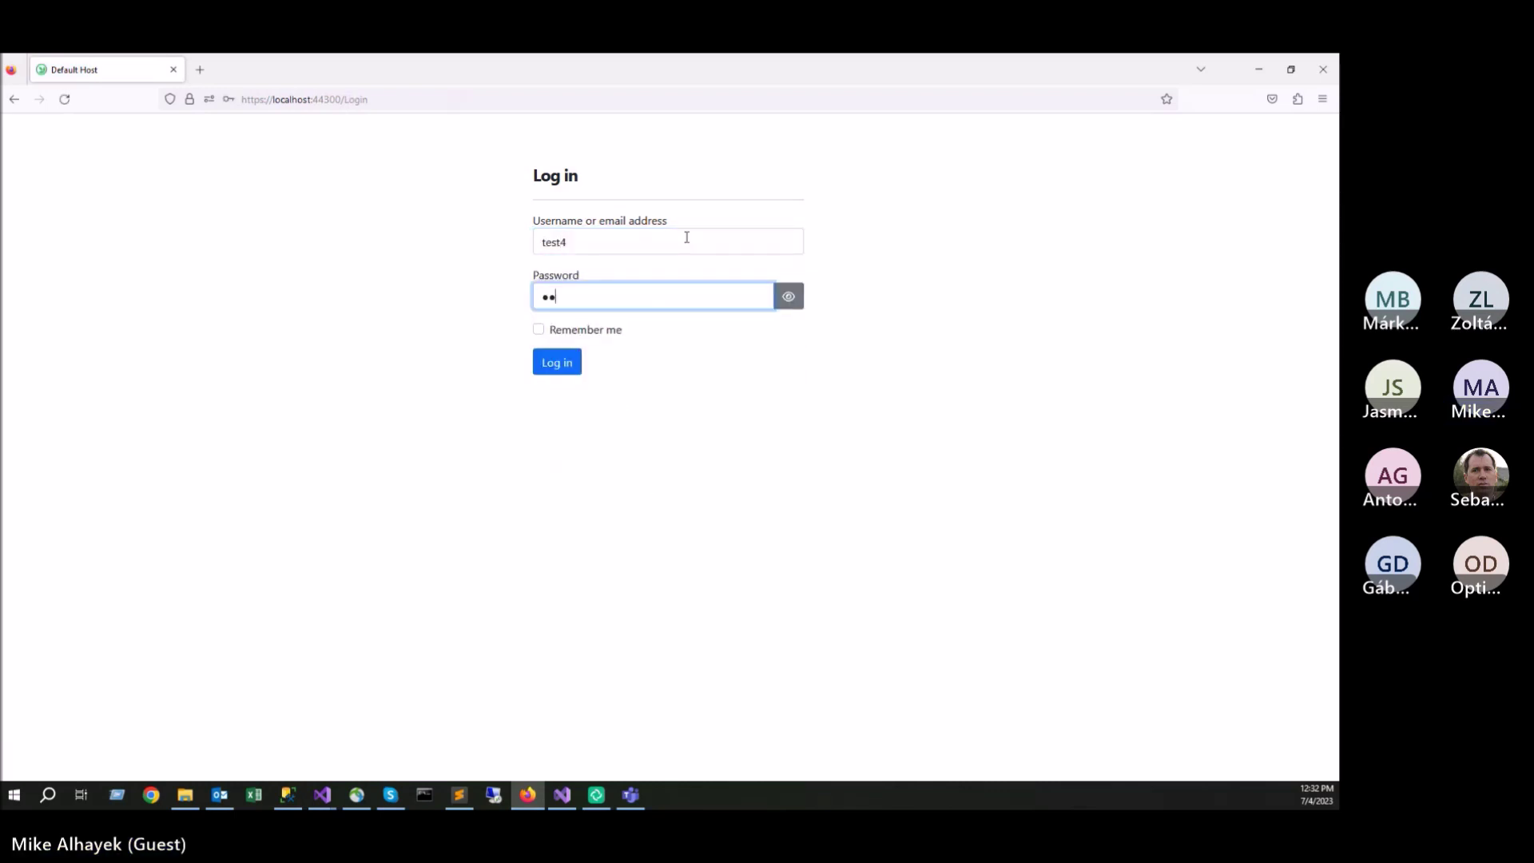
key("Return")
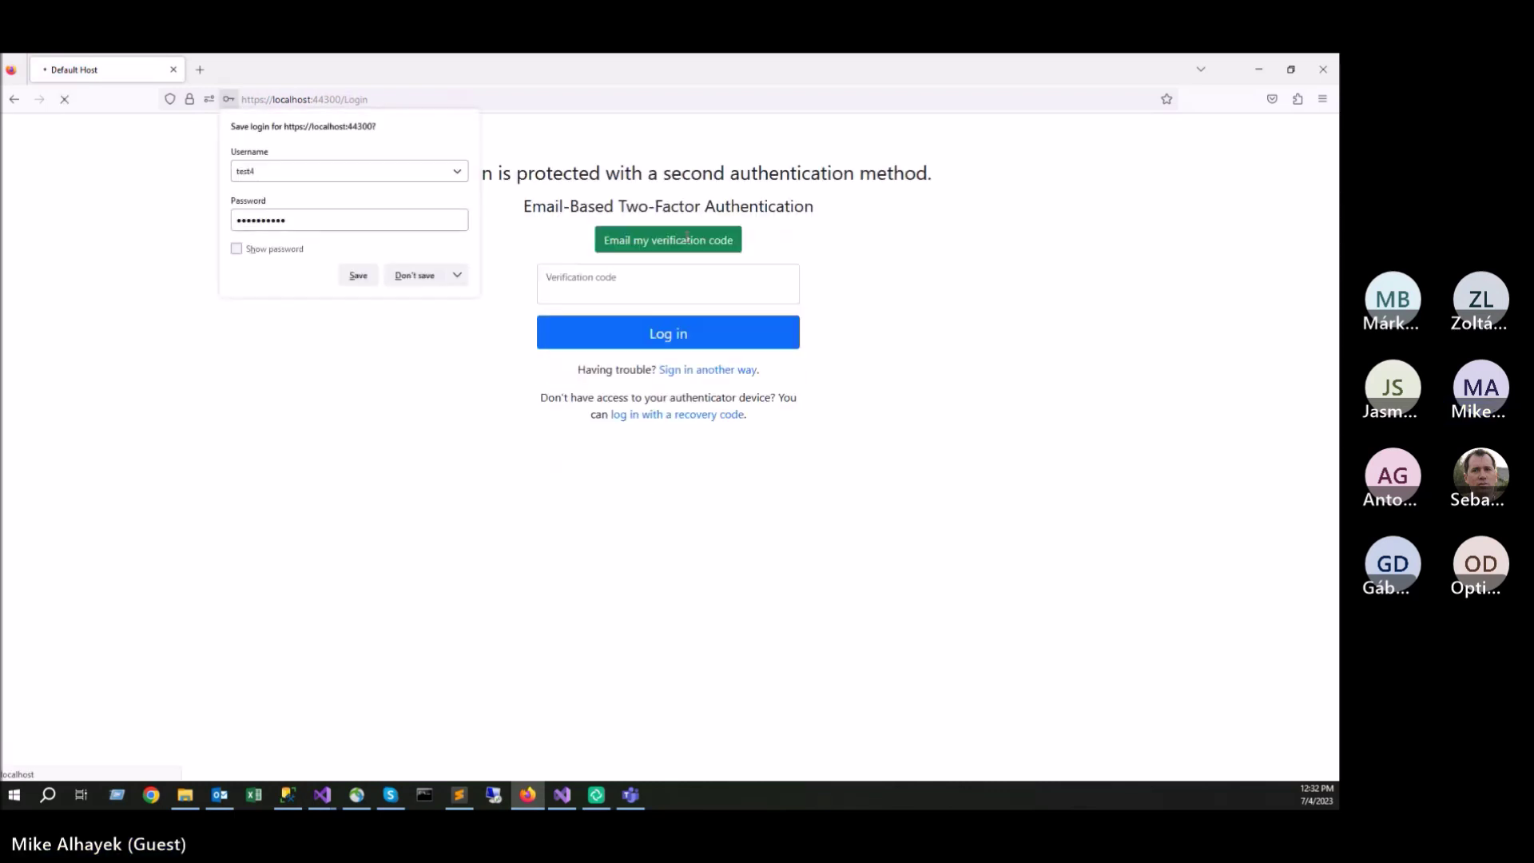
left_click(452, 274)
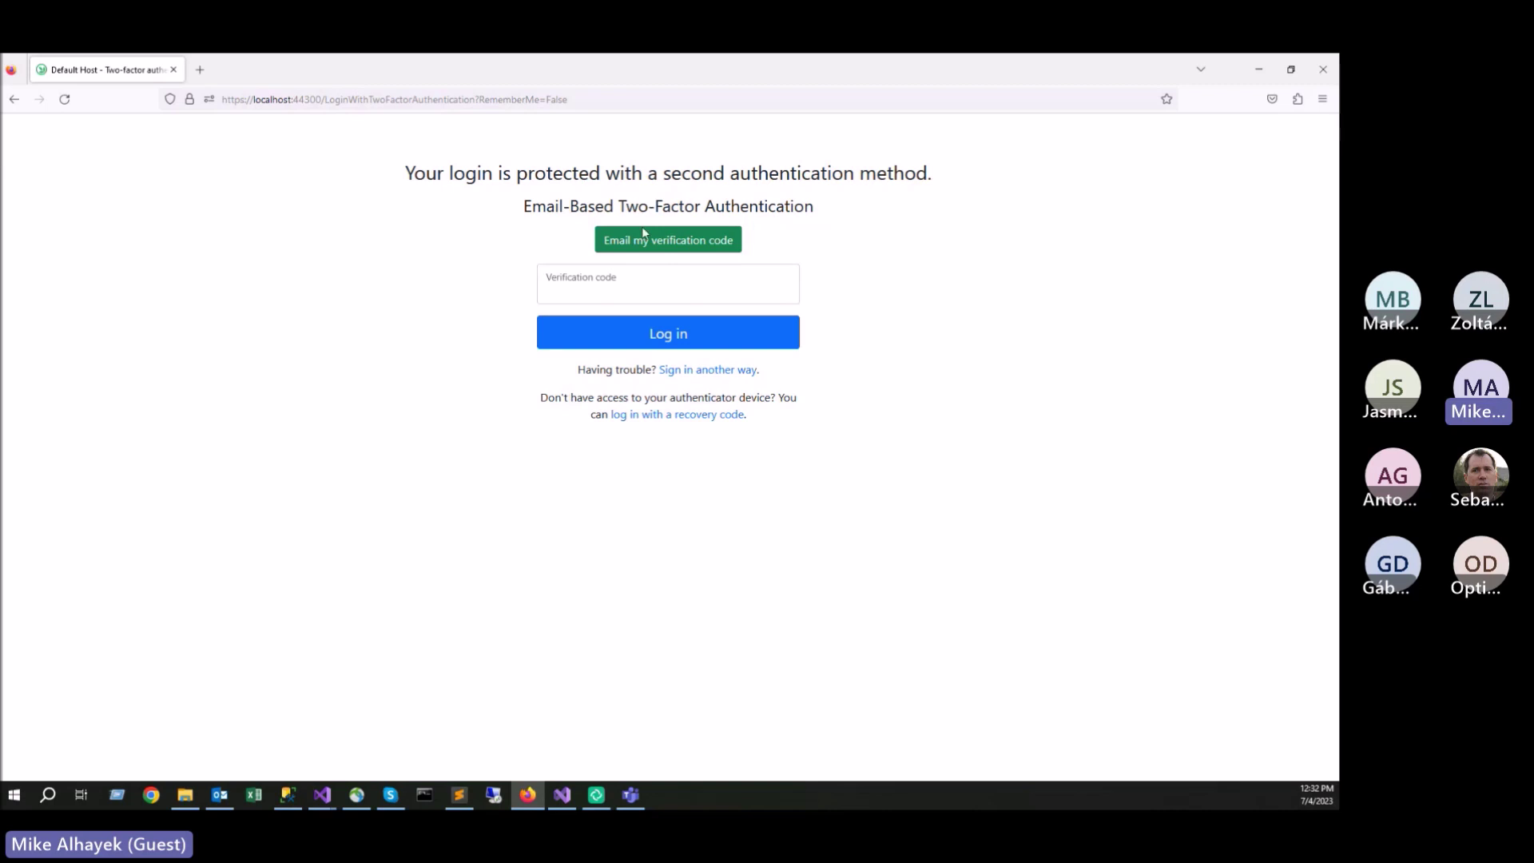
- Pass the second factor with an authenticator app code instead of email
left_click(644, 235)
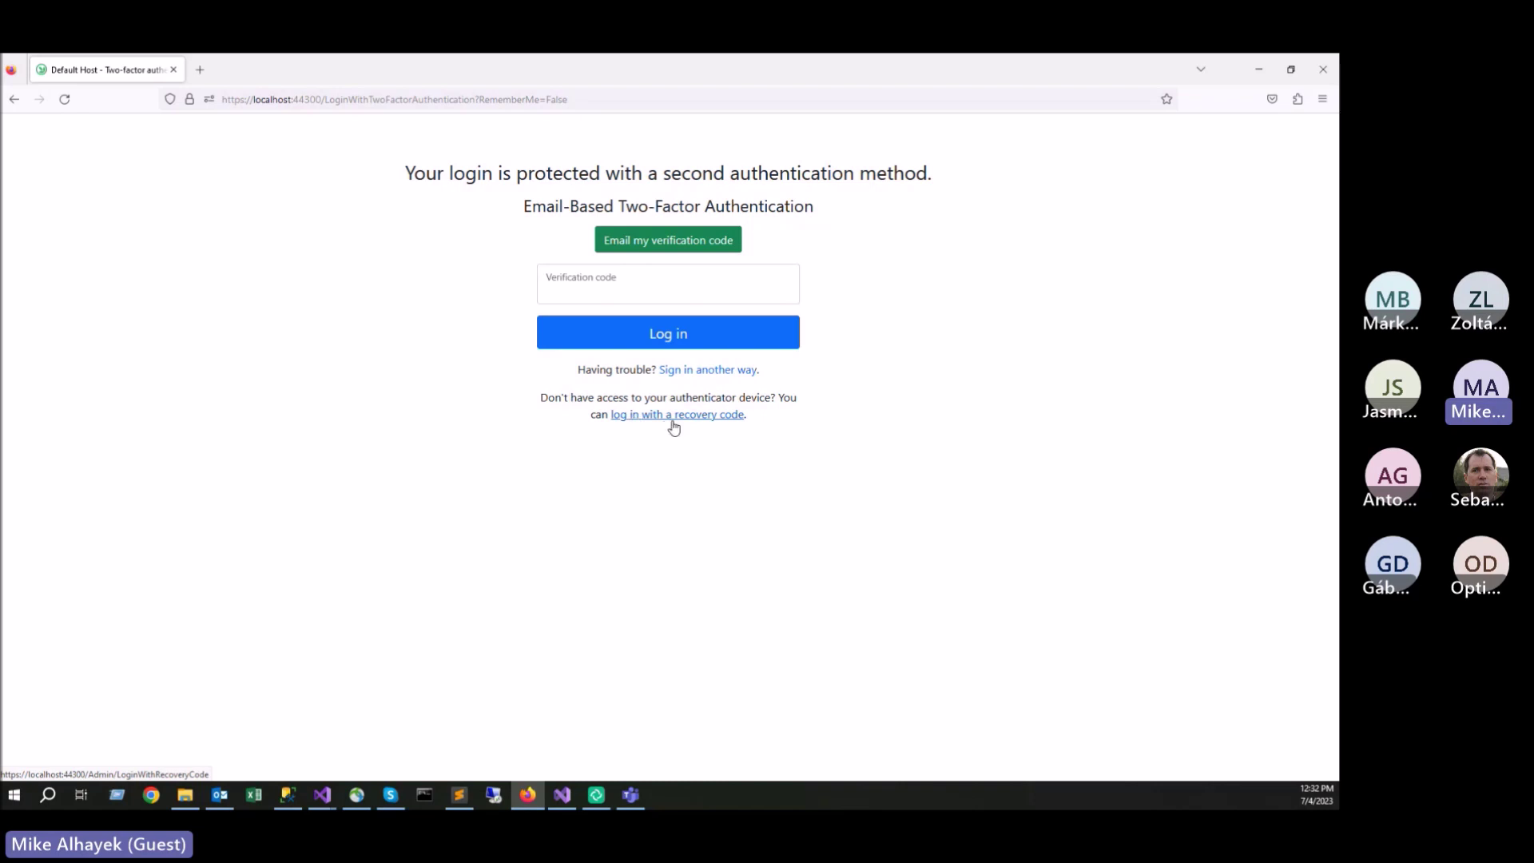
left_click(683, 370)
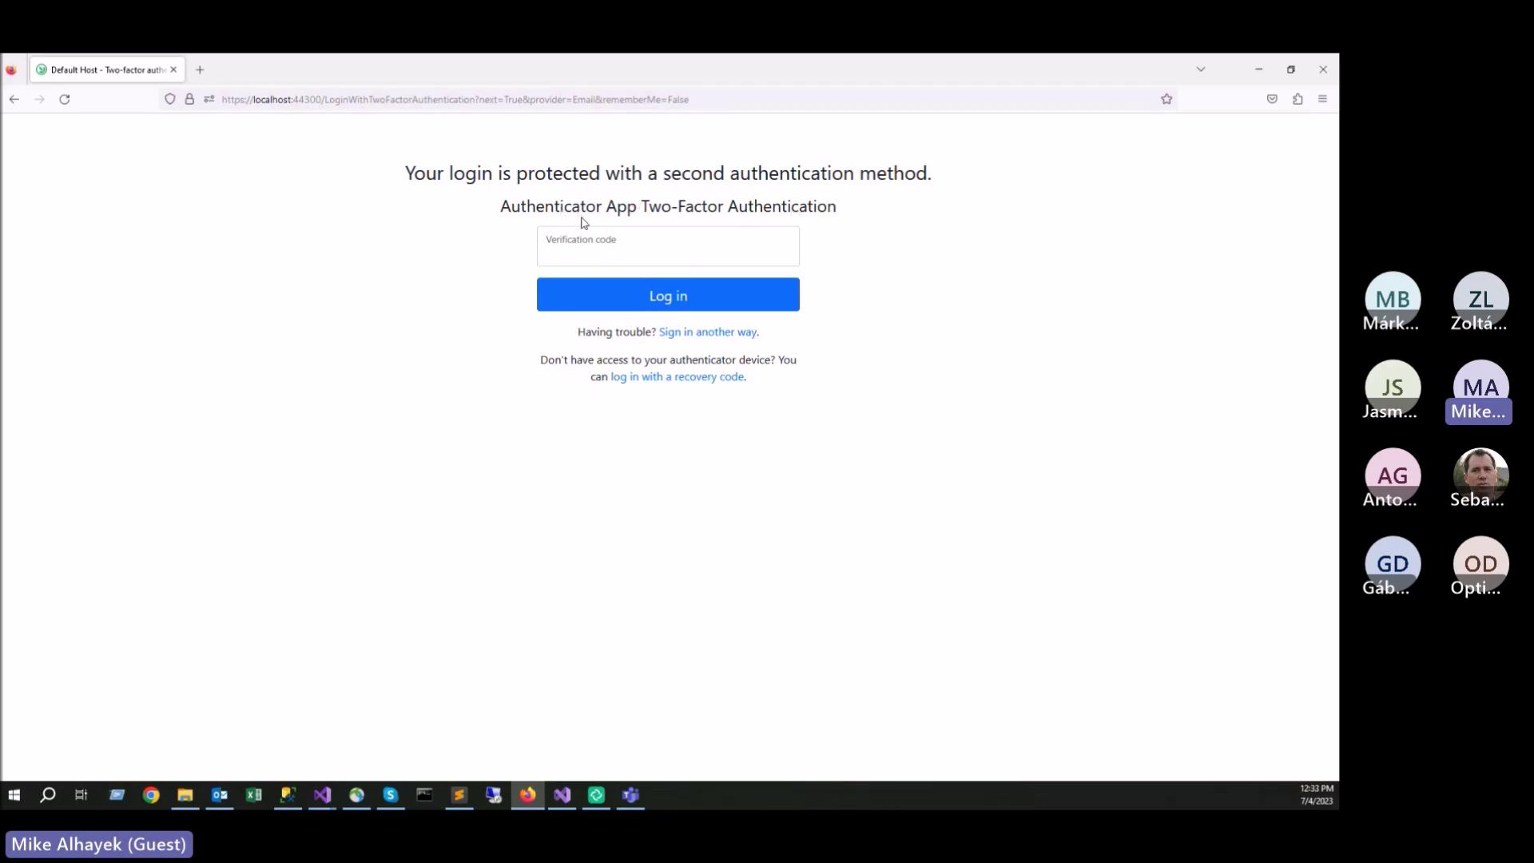
left_click(594, 243)
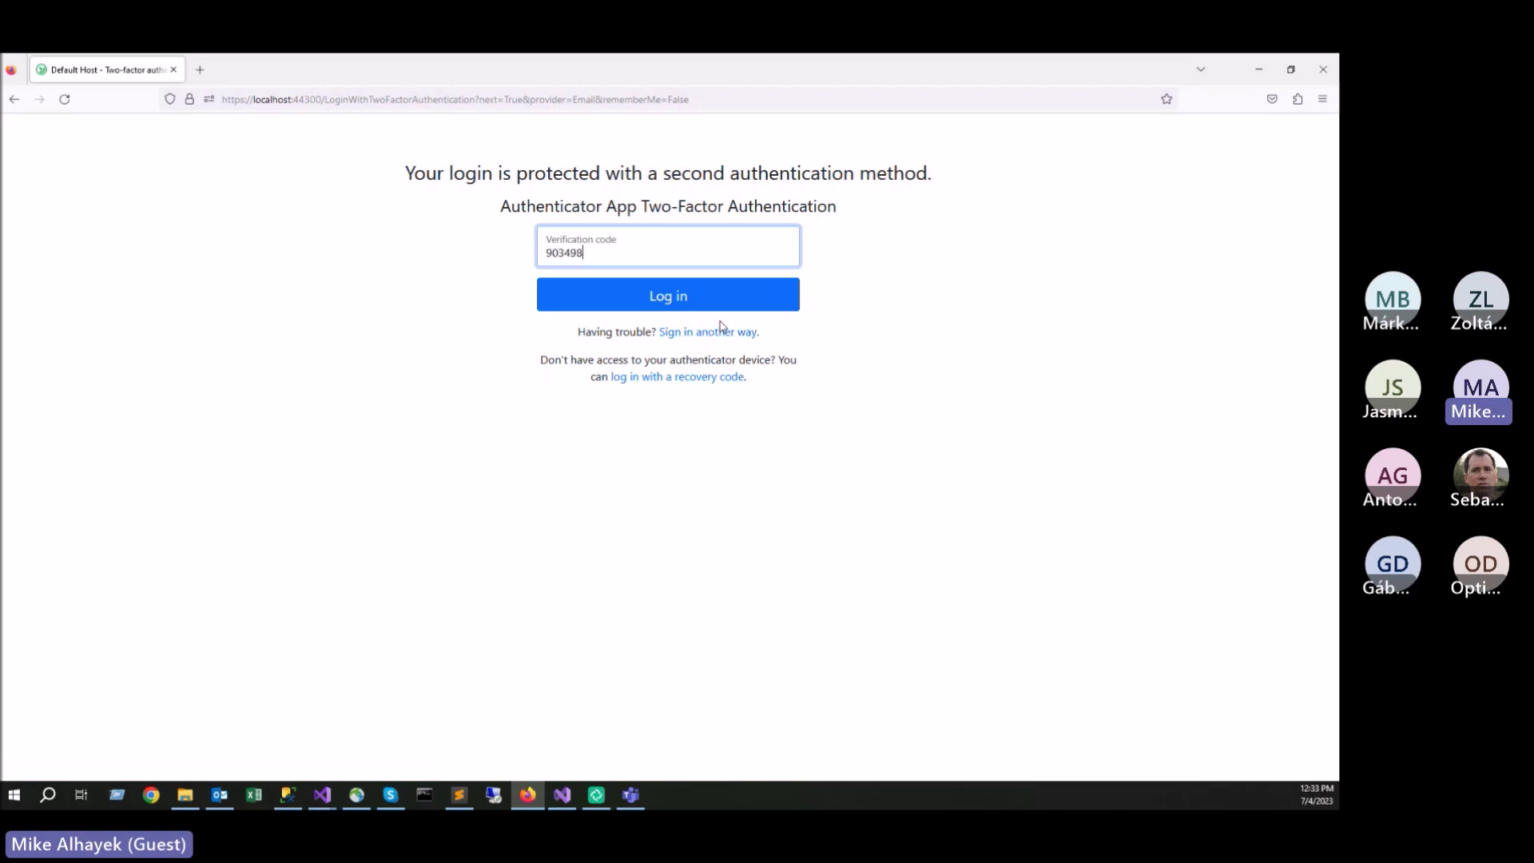
left_click(706, 299)
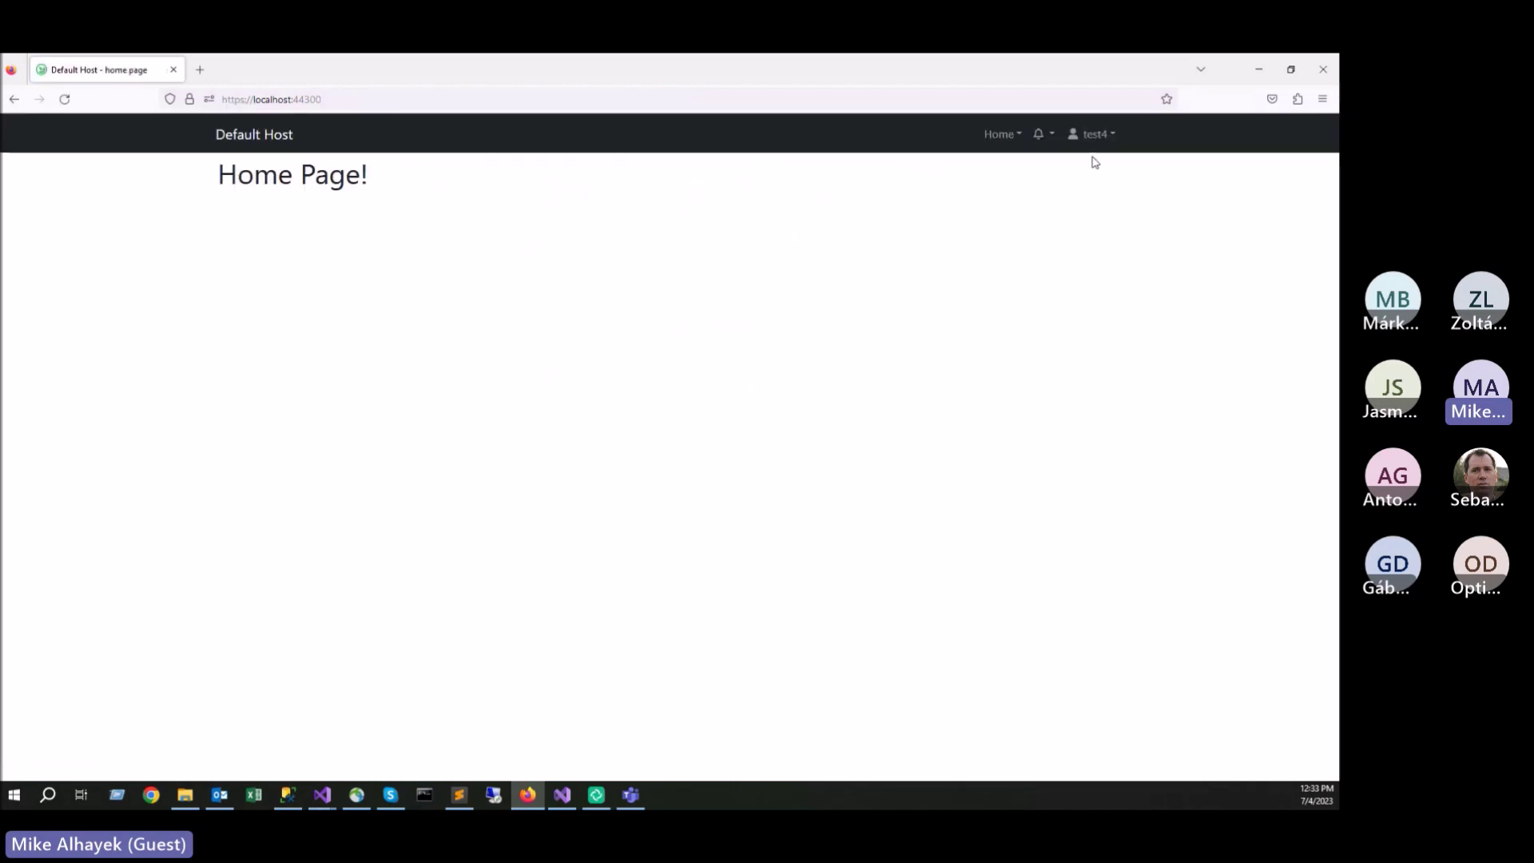
- Open Security from the user menu and confirm 2FA can't be disabled, with Email preferred
left_click(1101, 134)
left_click(1122, 212)
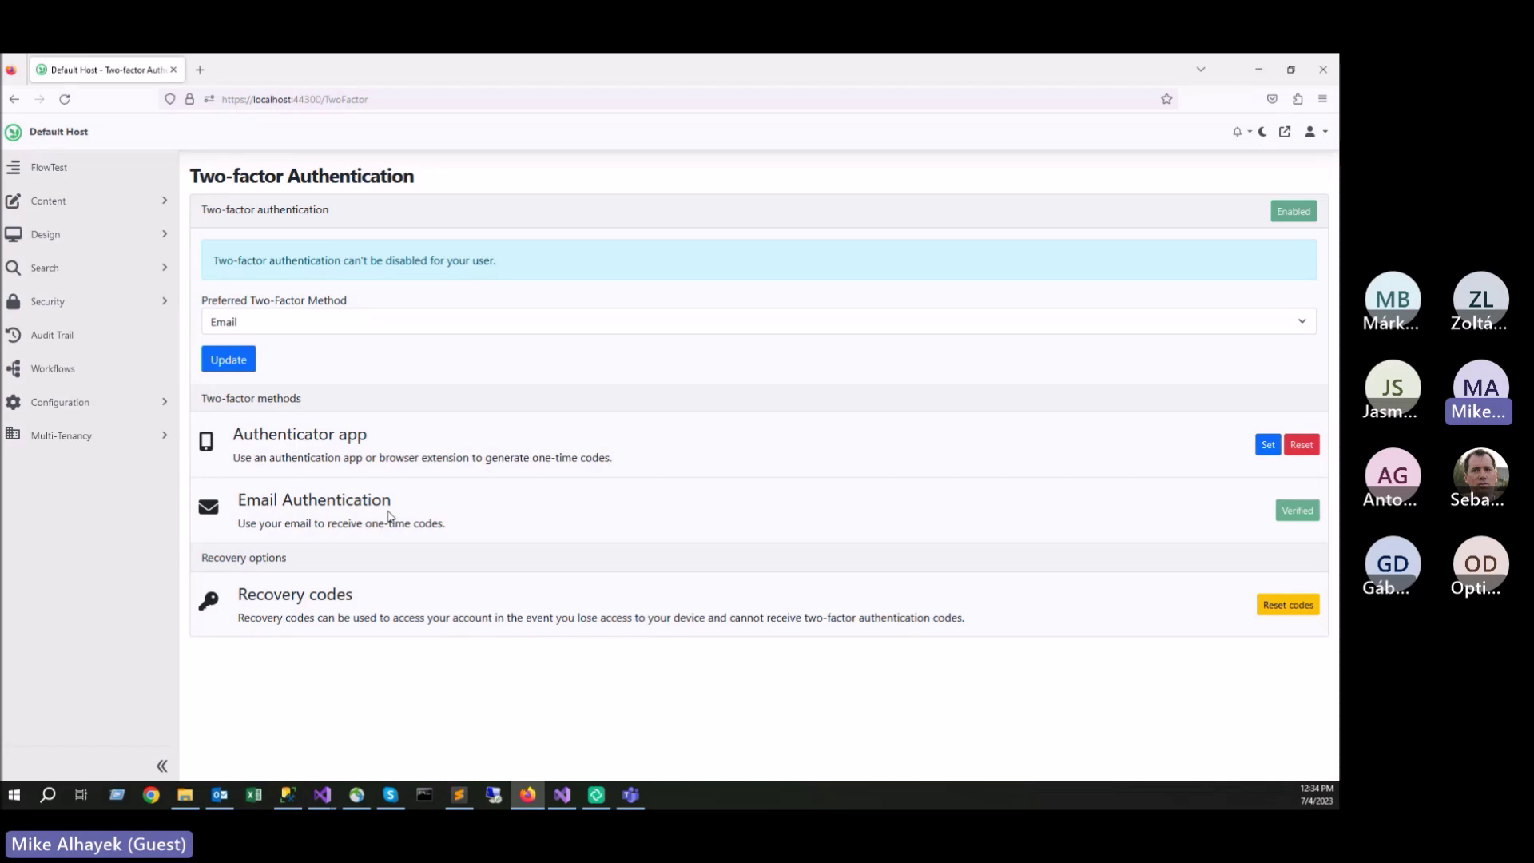
left_click_drag(426, 500, 238, 504)
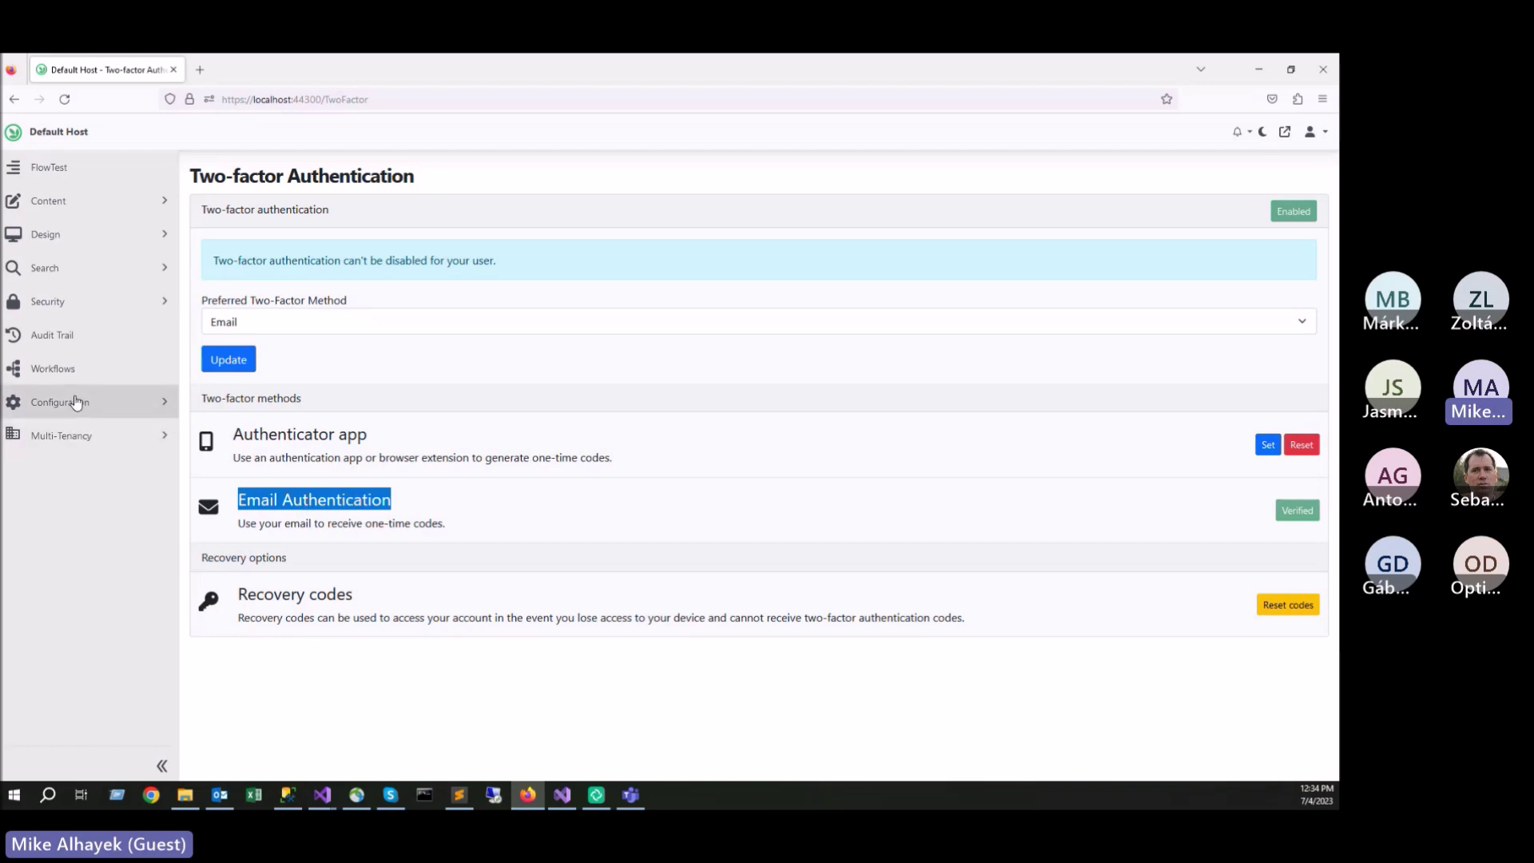
left_click(84, 436)
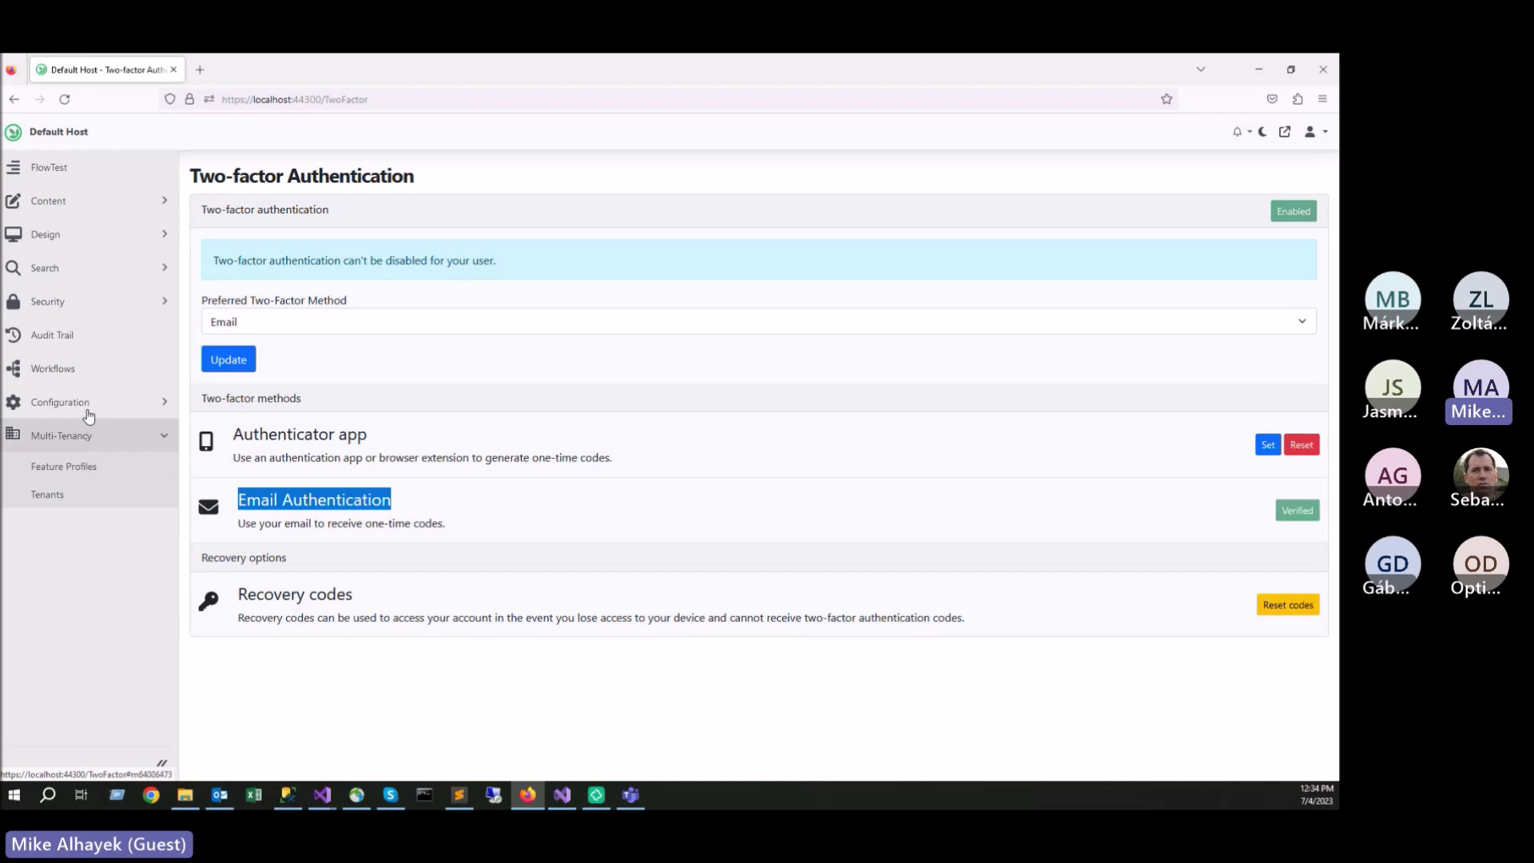
- Filter the Features list by 'metho' to show the two Two-Factor method features
left_click(84, 403)
left_click(74, 487)
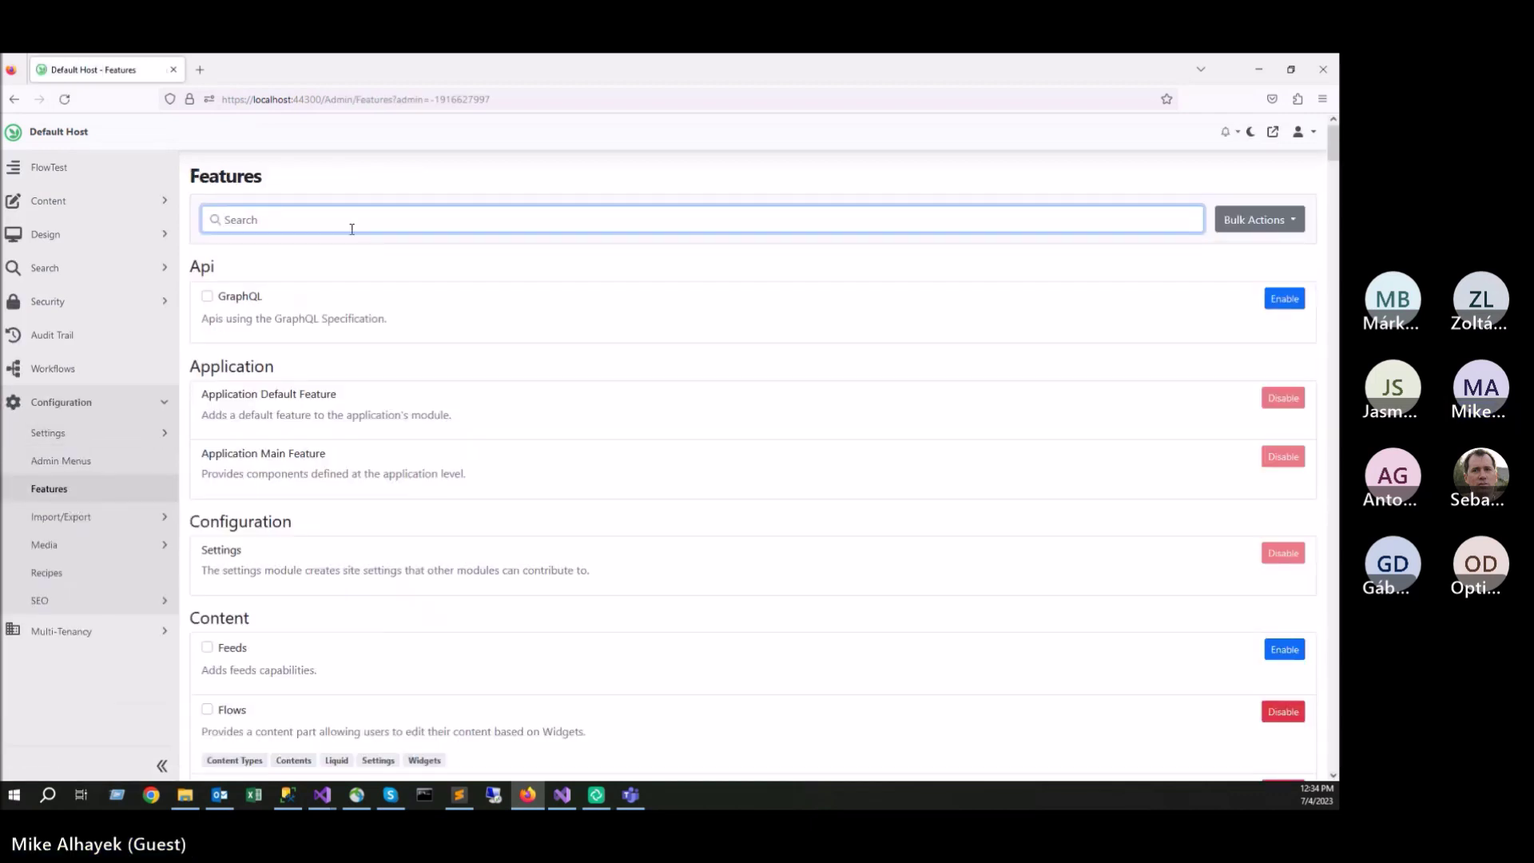
type("method")
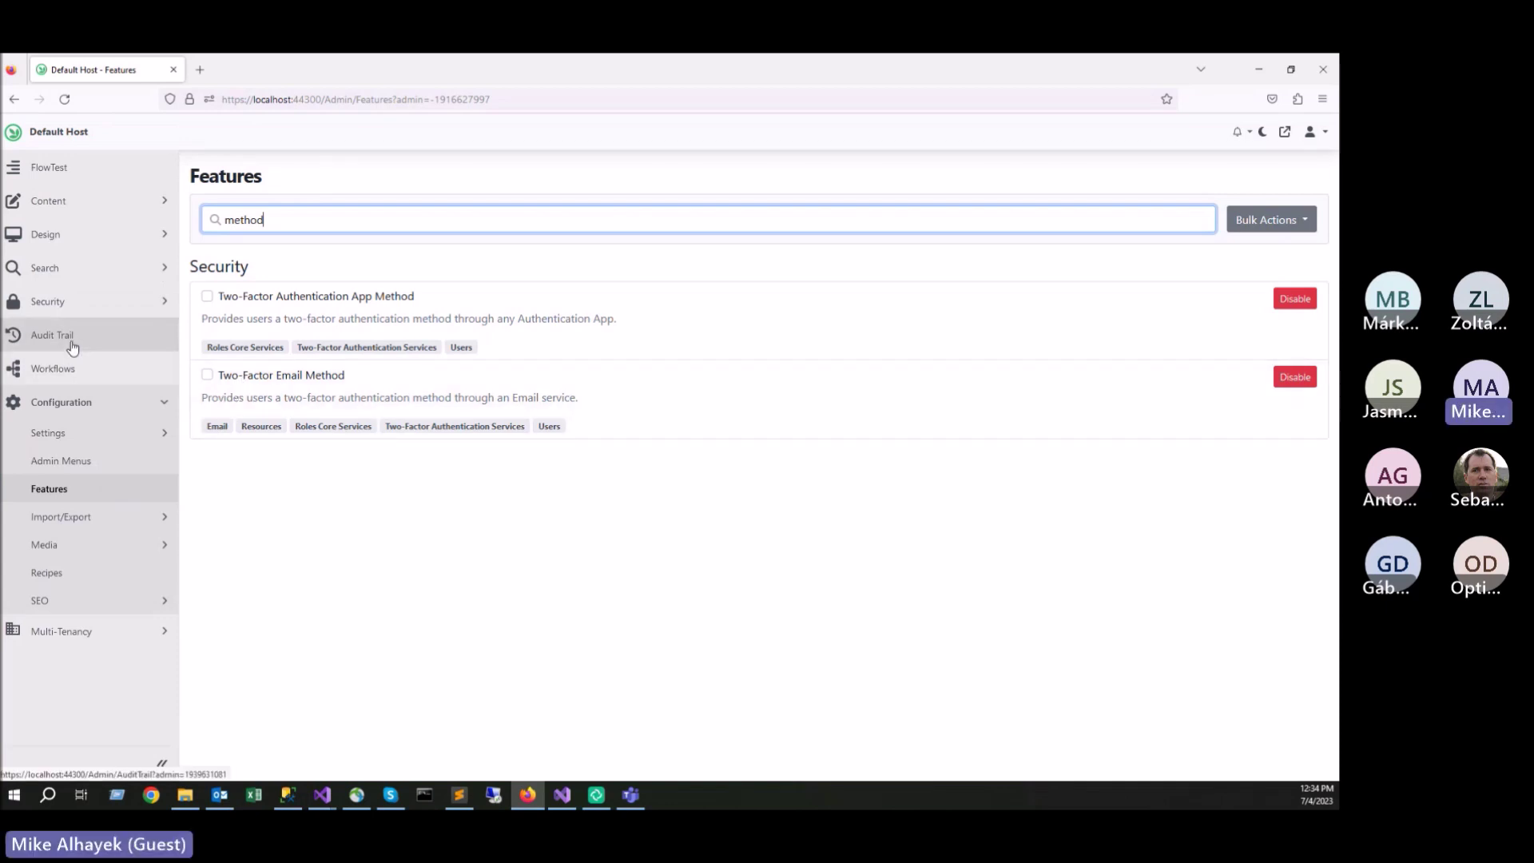
- Go to Security > Settings > User Login in the admin sidebar
left_click(117, 312)
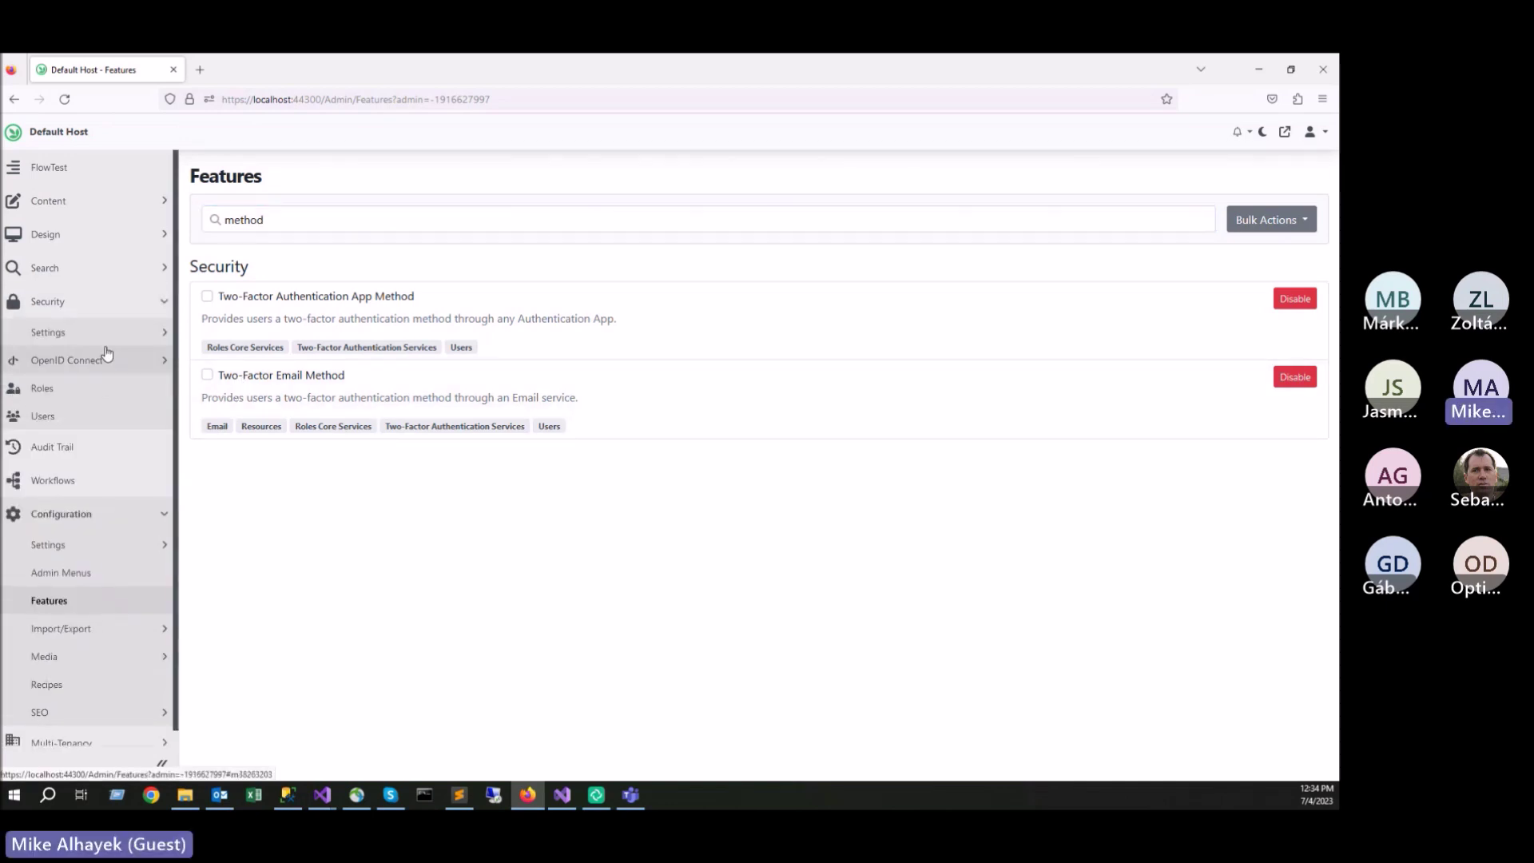
left_click(102, 333)
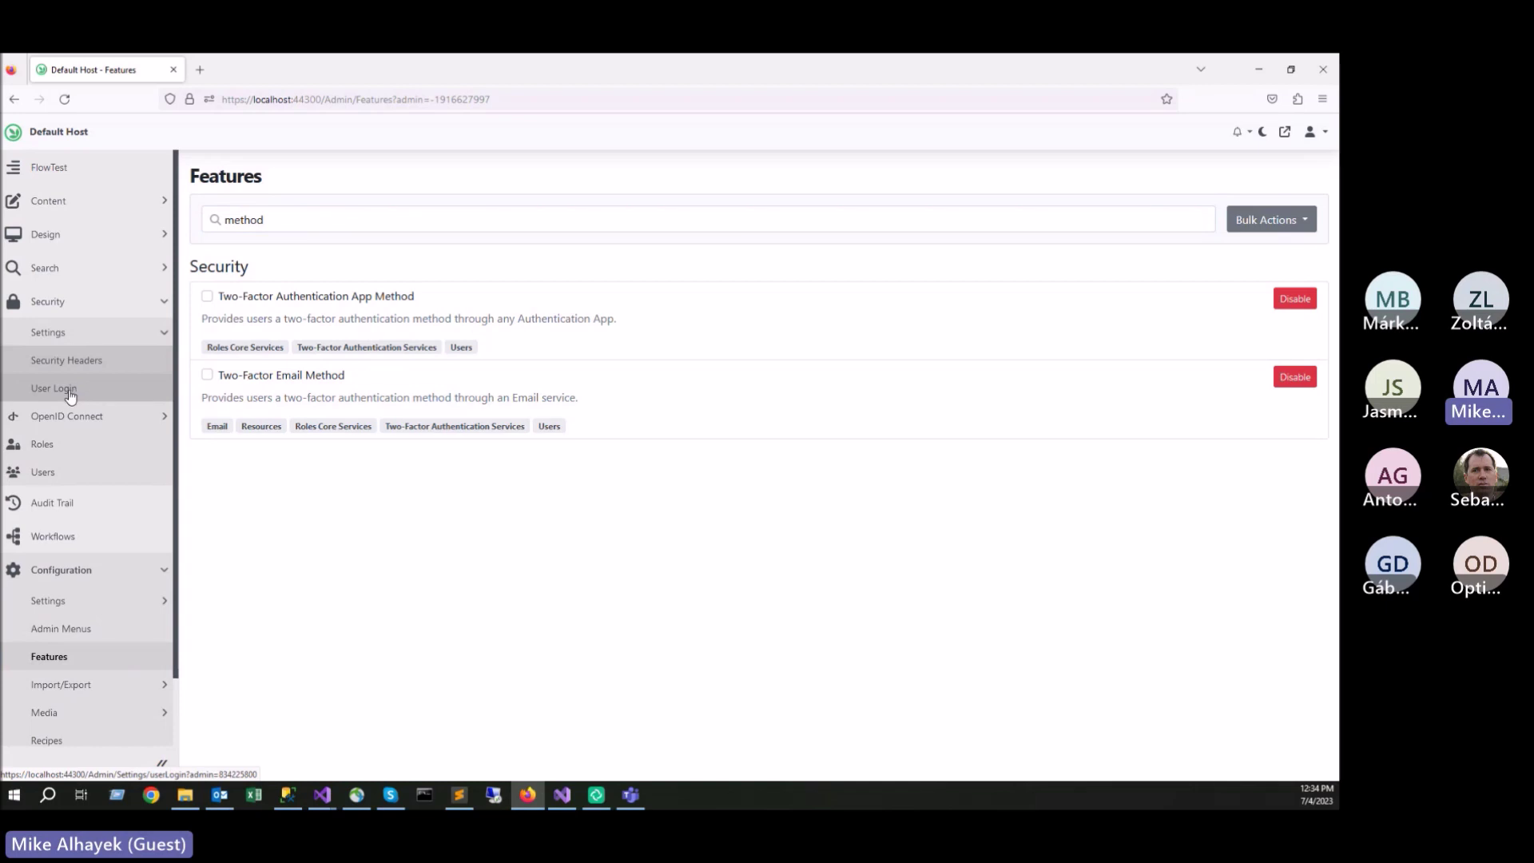
left_click(70, 395)
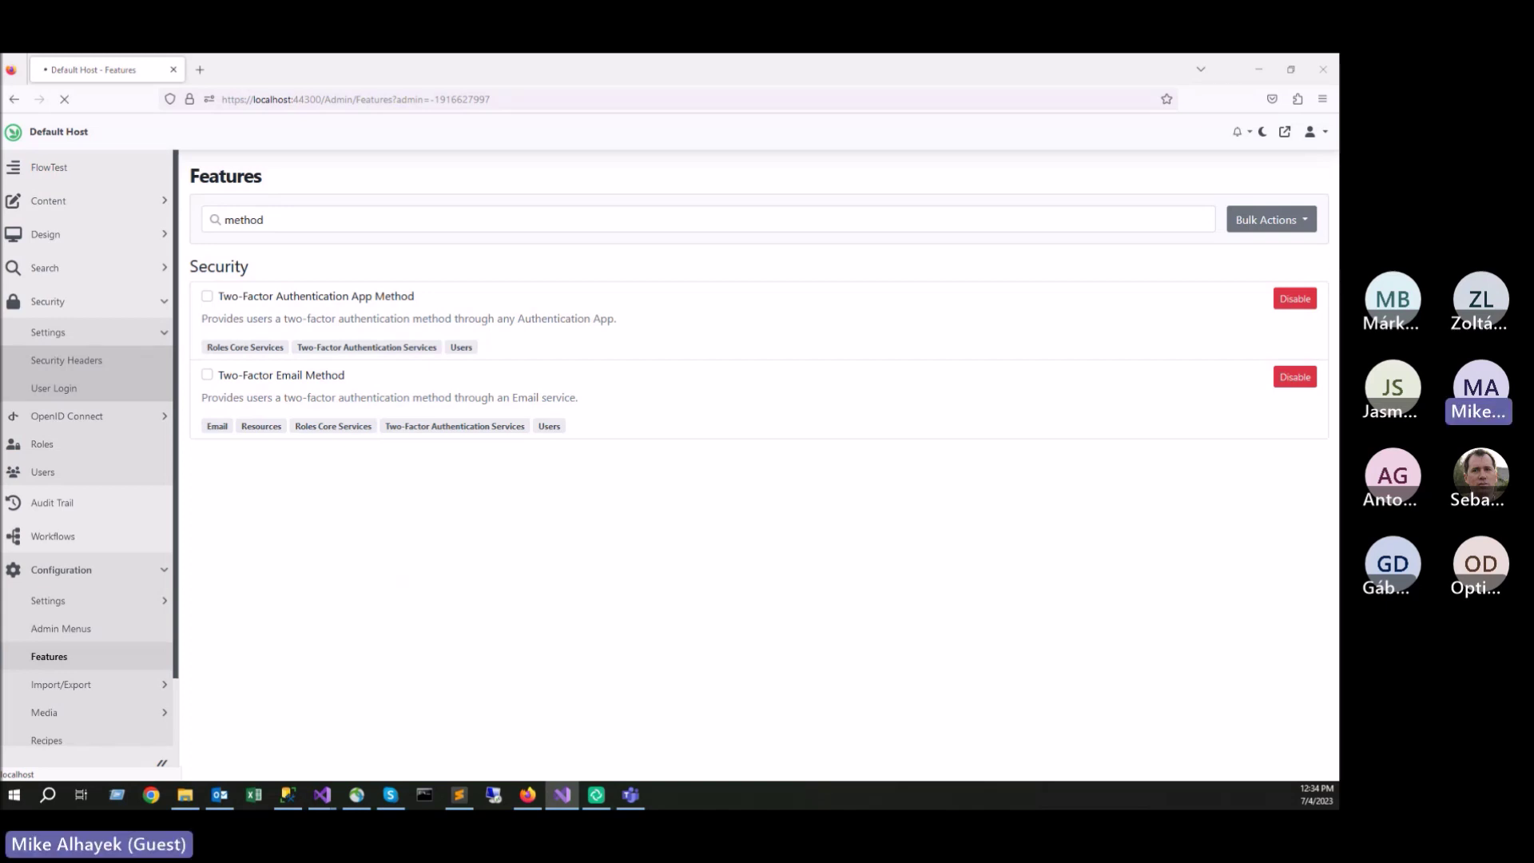
left_click(61, 390)
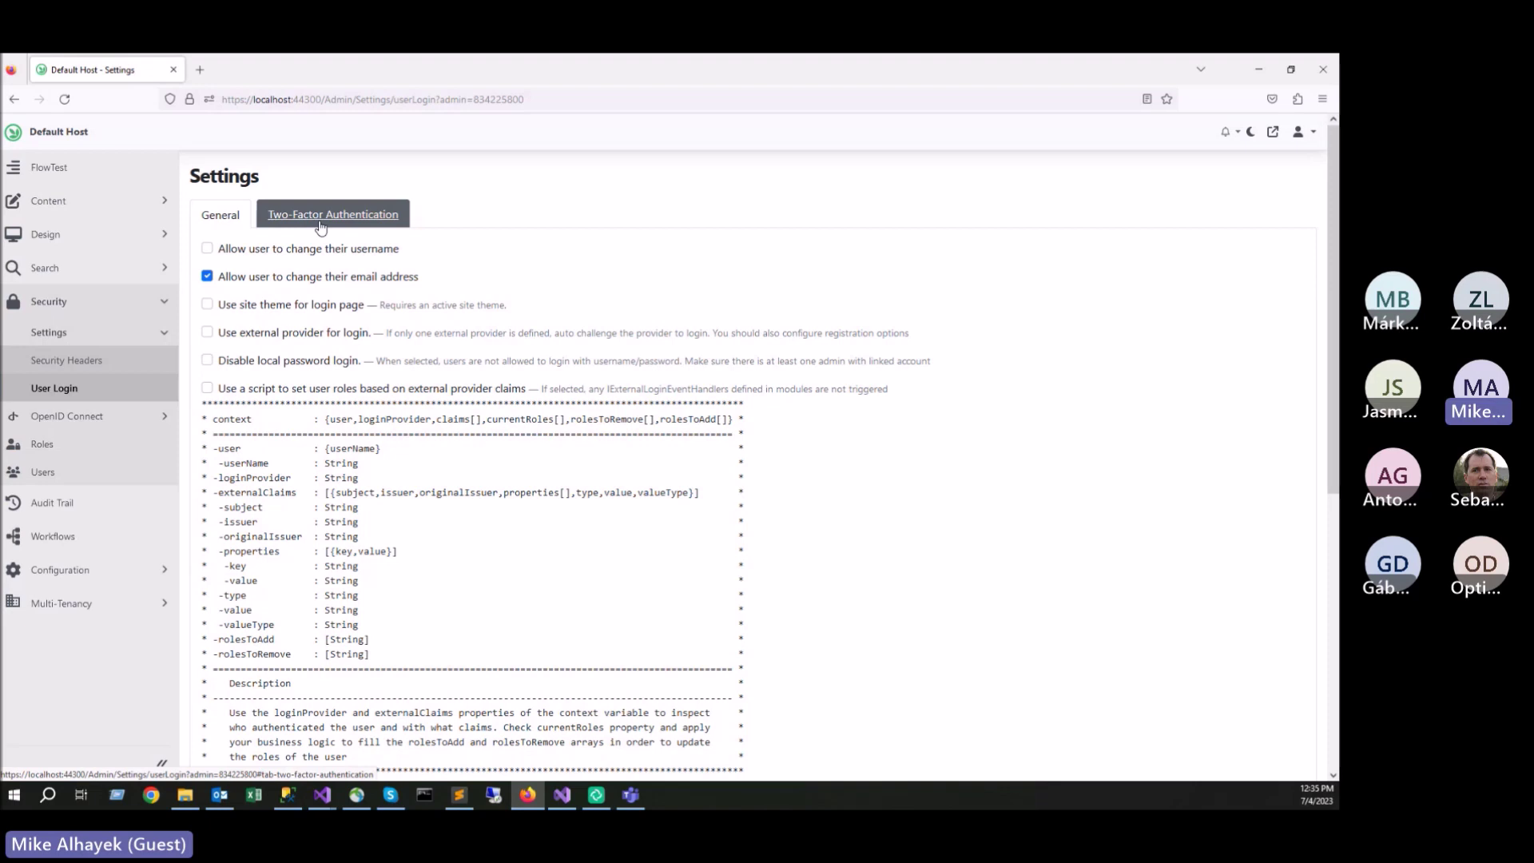
left_click(320, 227)
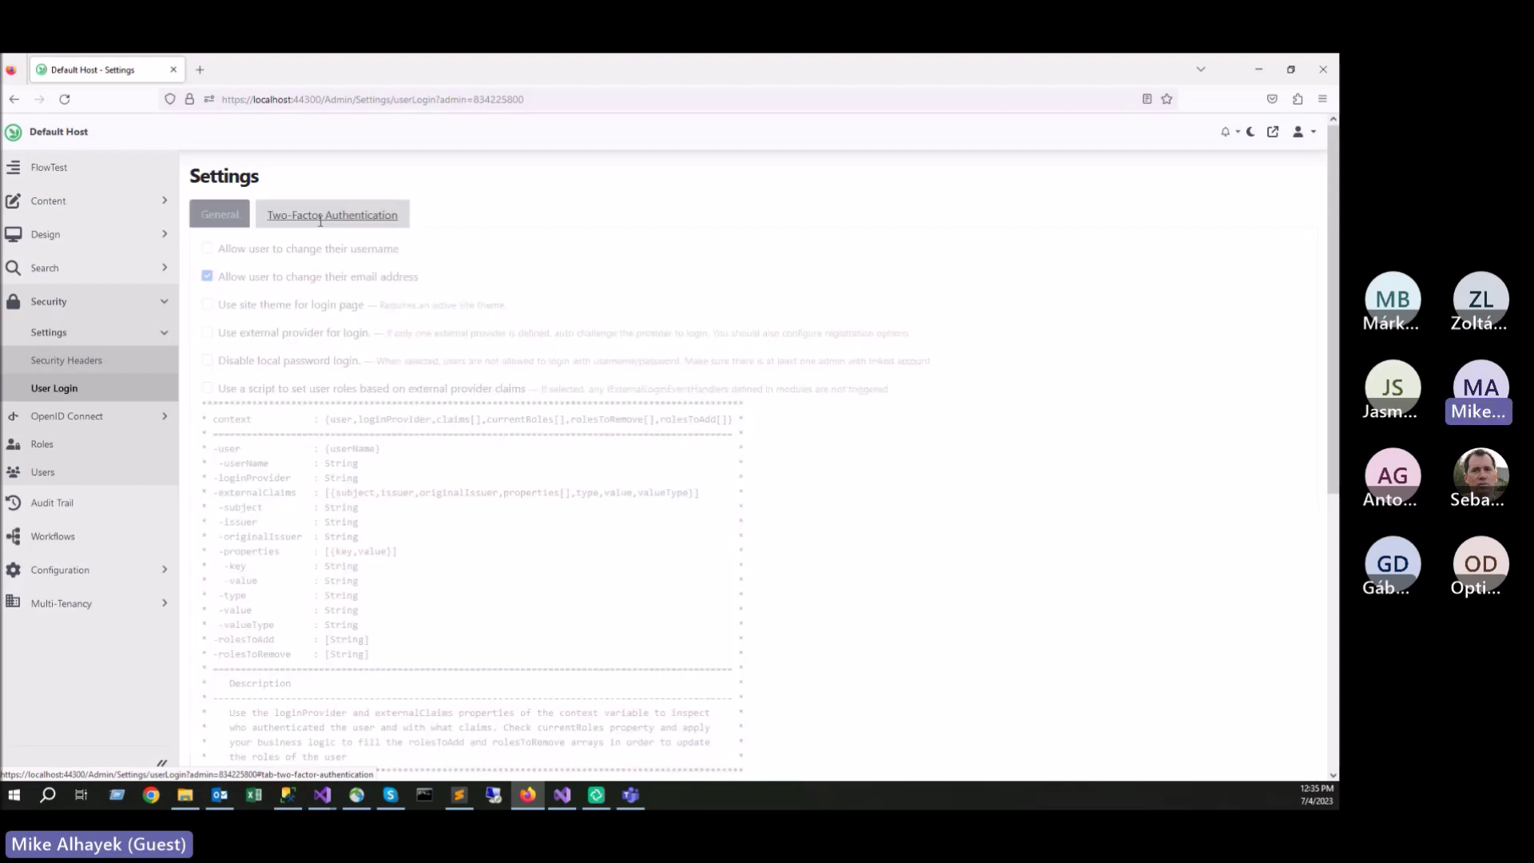
scroll(306, 319, "down", 3)
scroll(269, 221, "up", 3)
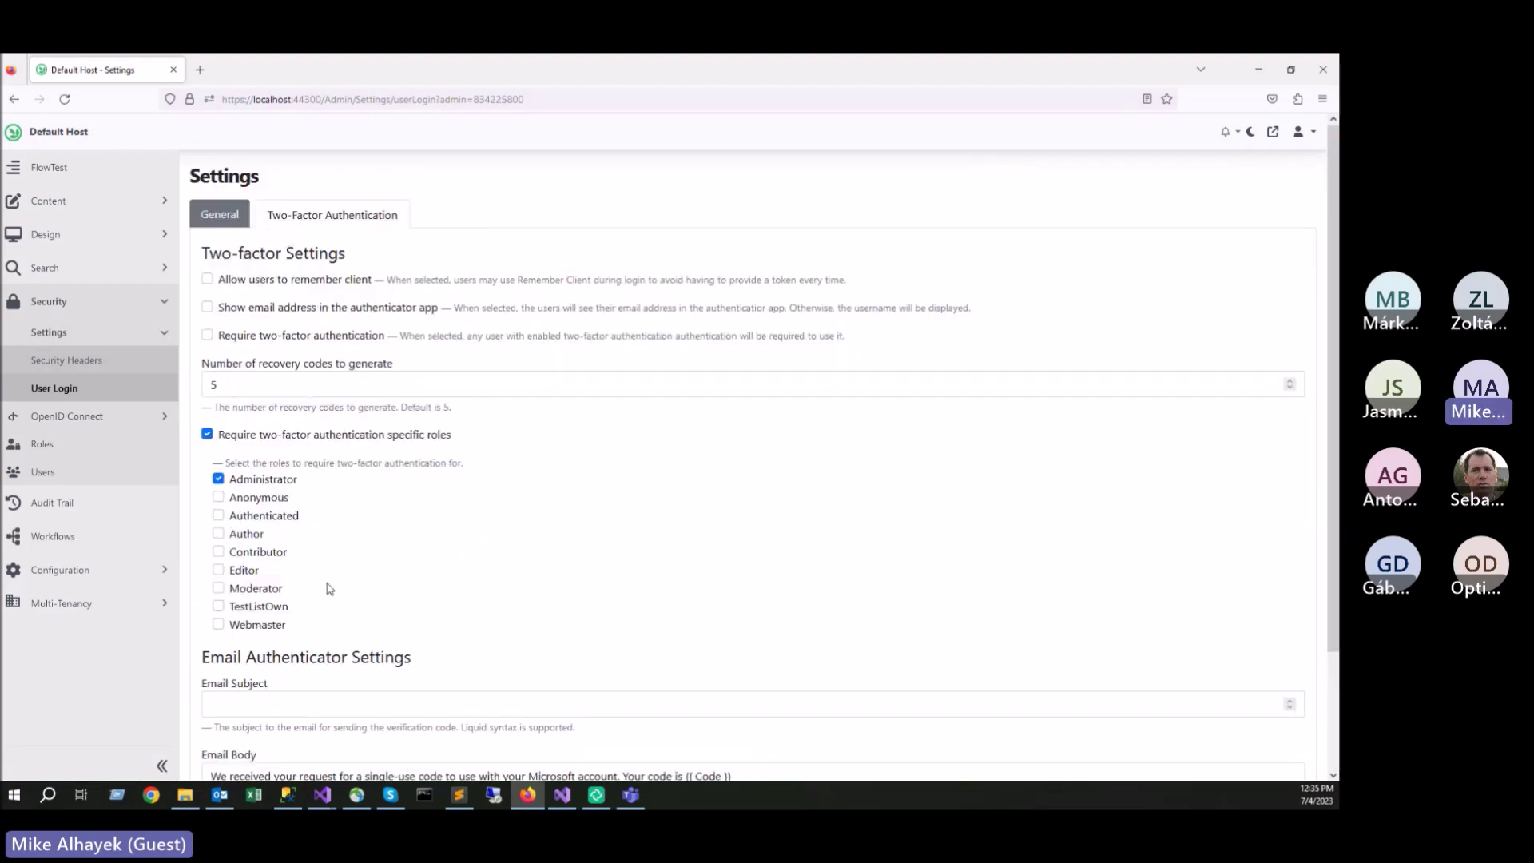
scroll(324, 575, "down", 2)
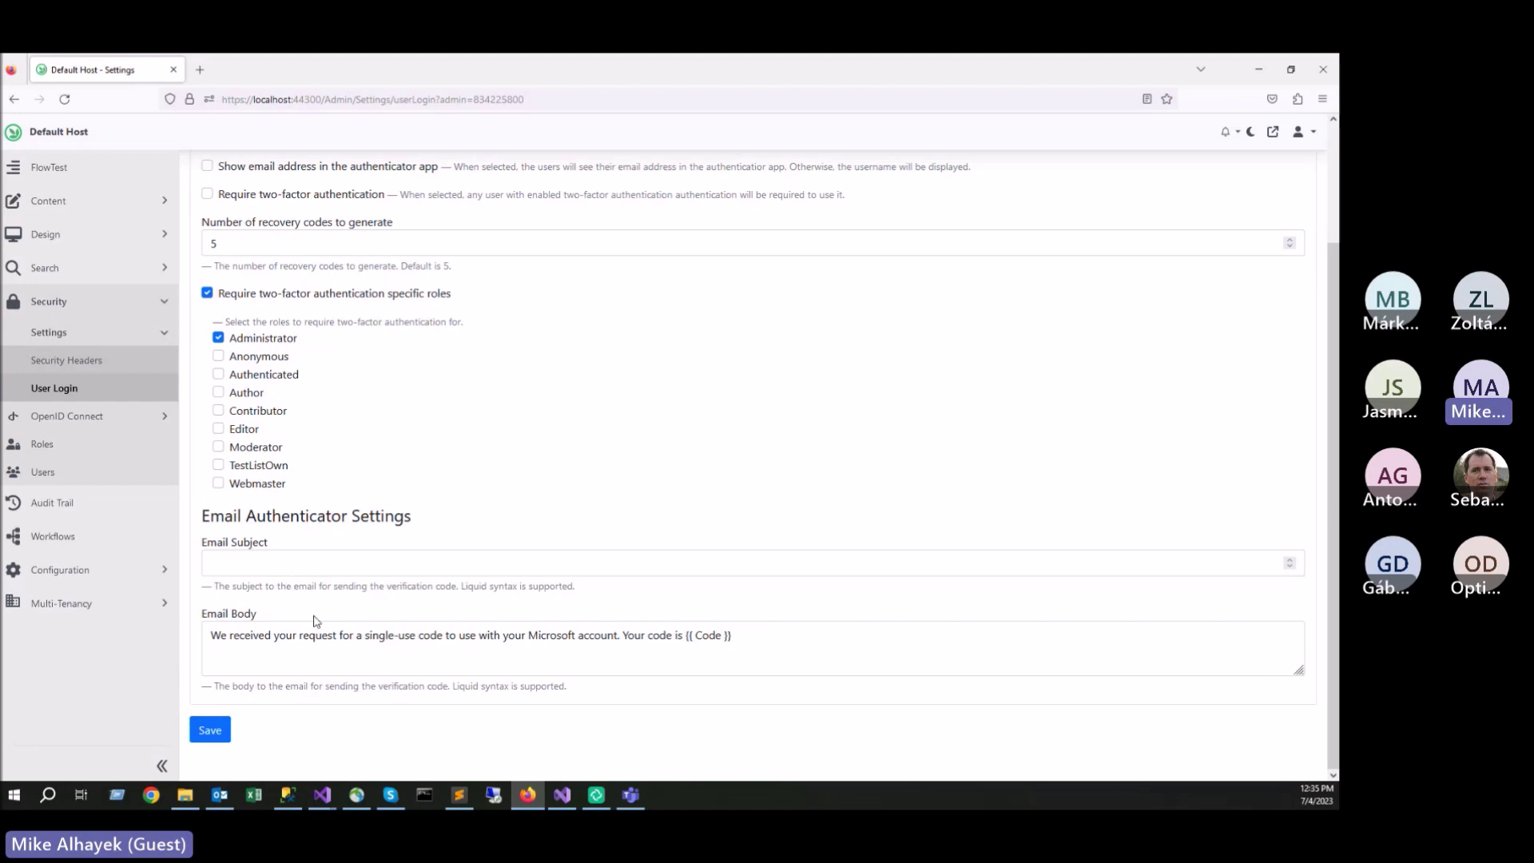
left_click(273, 567)
left_click(271, 635)
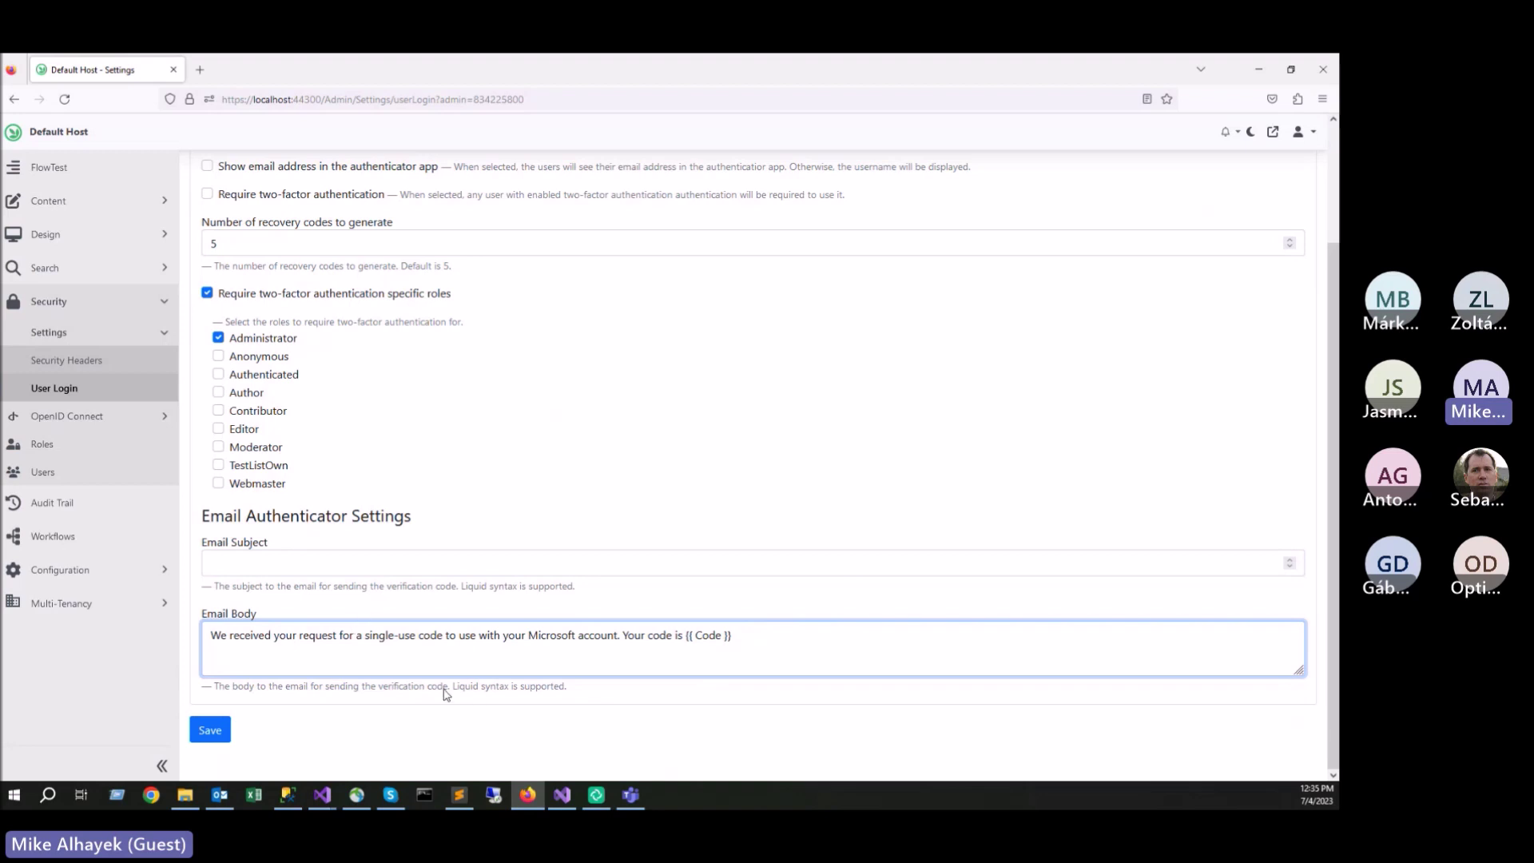
left_click_drag(570, 689, 457, 692)
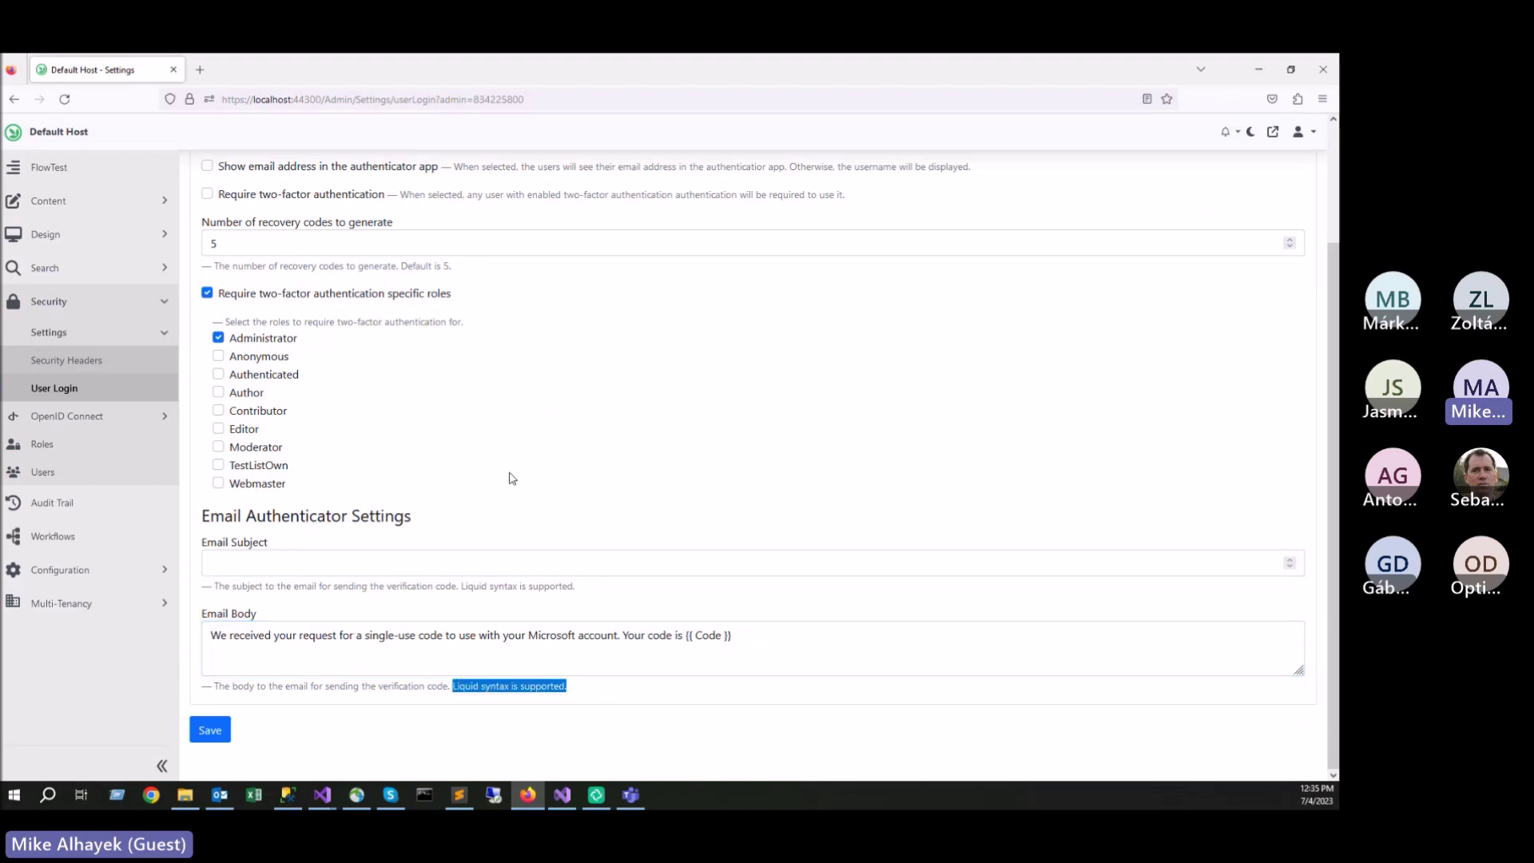
left_click(575, 645)
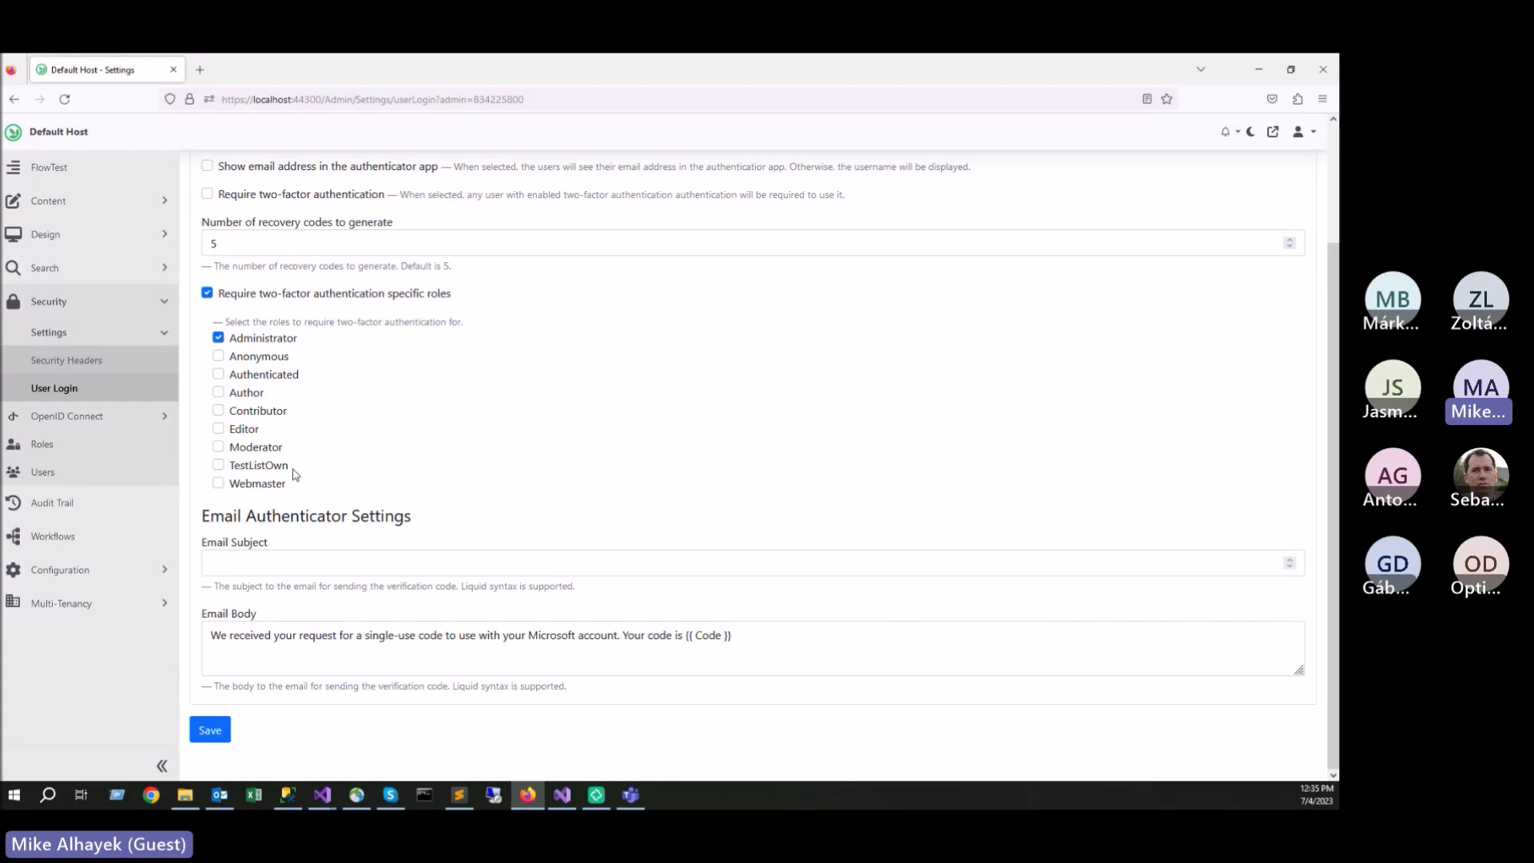
scroll(295, 447, "up", 2)
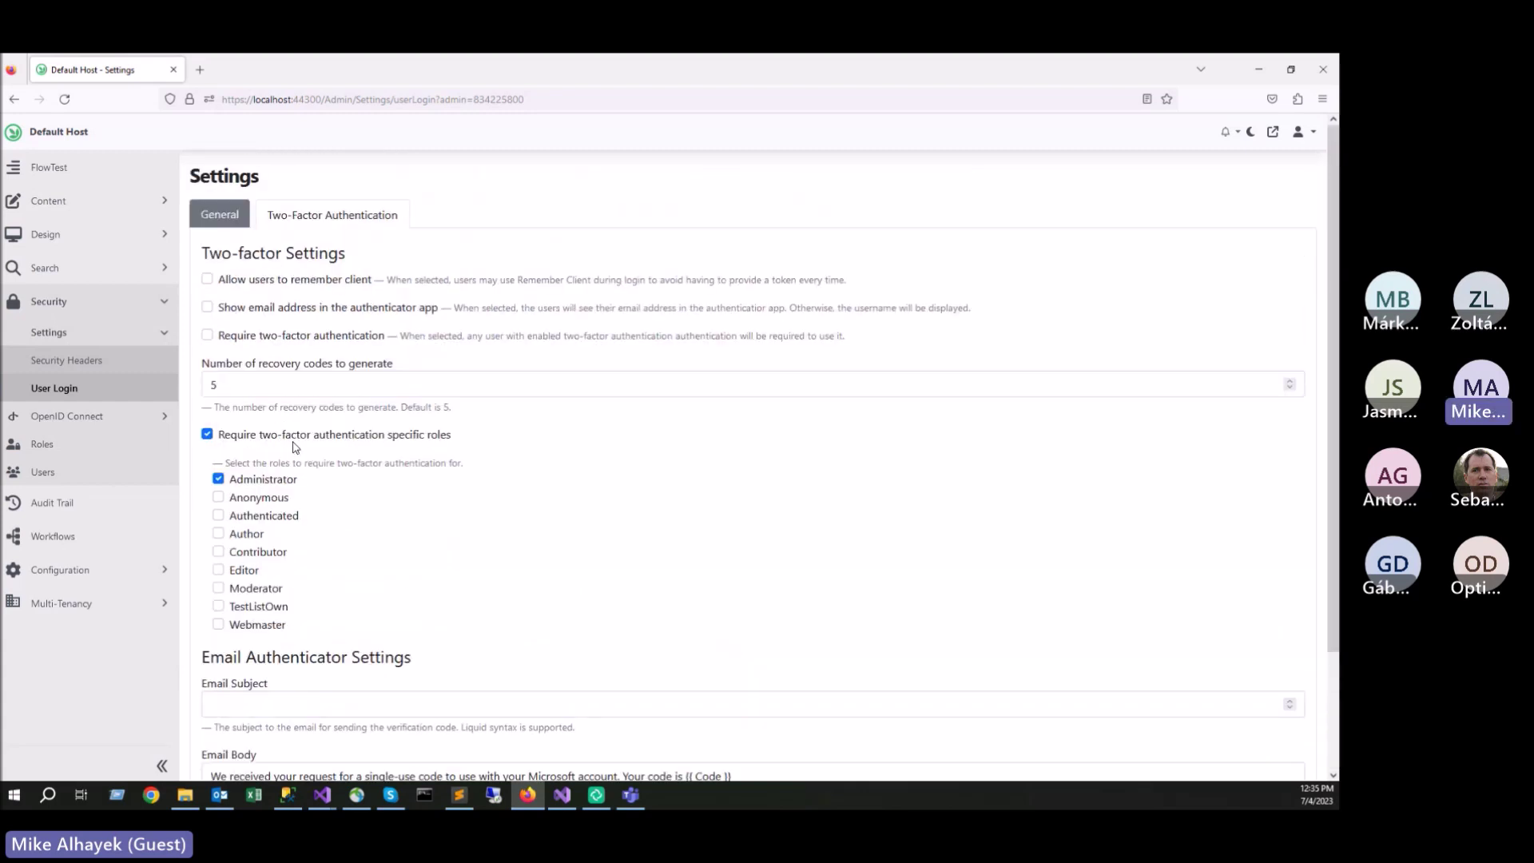
left_click(84, 603)
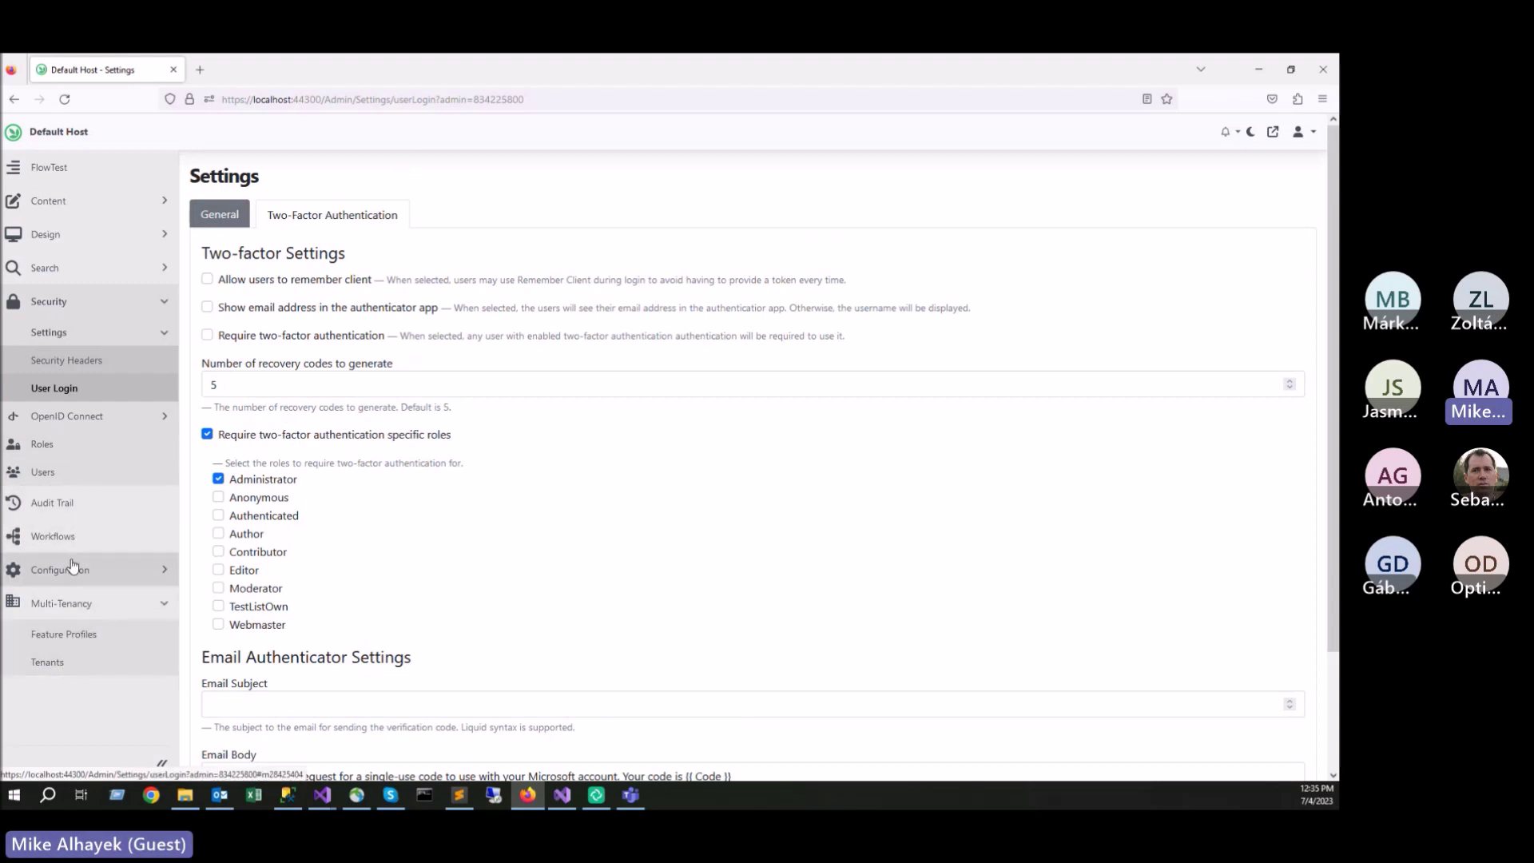
- Filter Features by 'two' and examine the Two-Factor Authentication Services feature title
left_click(64, 571)
left_click(76, 655)
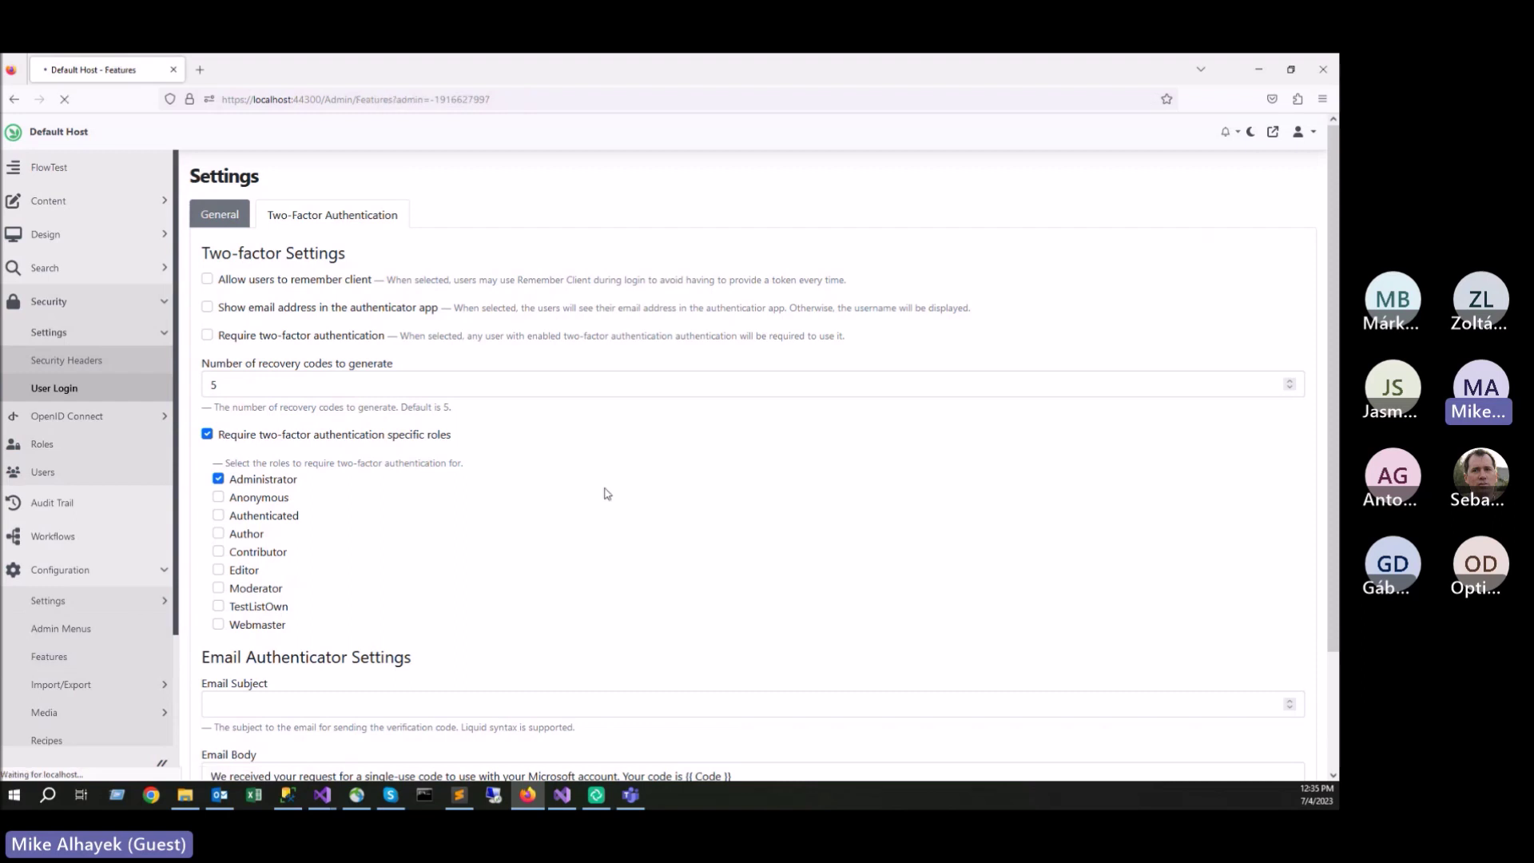
type("two")
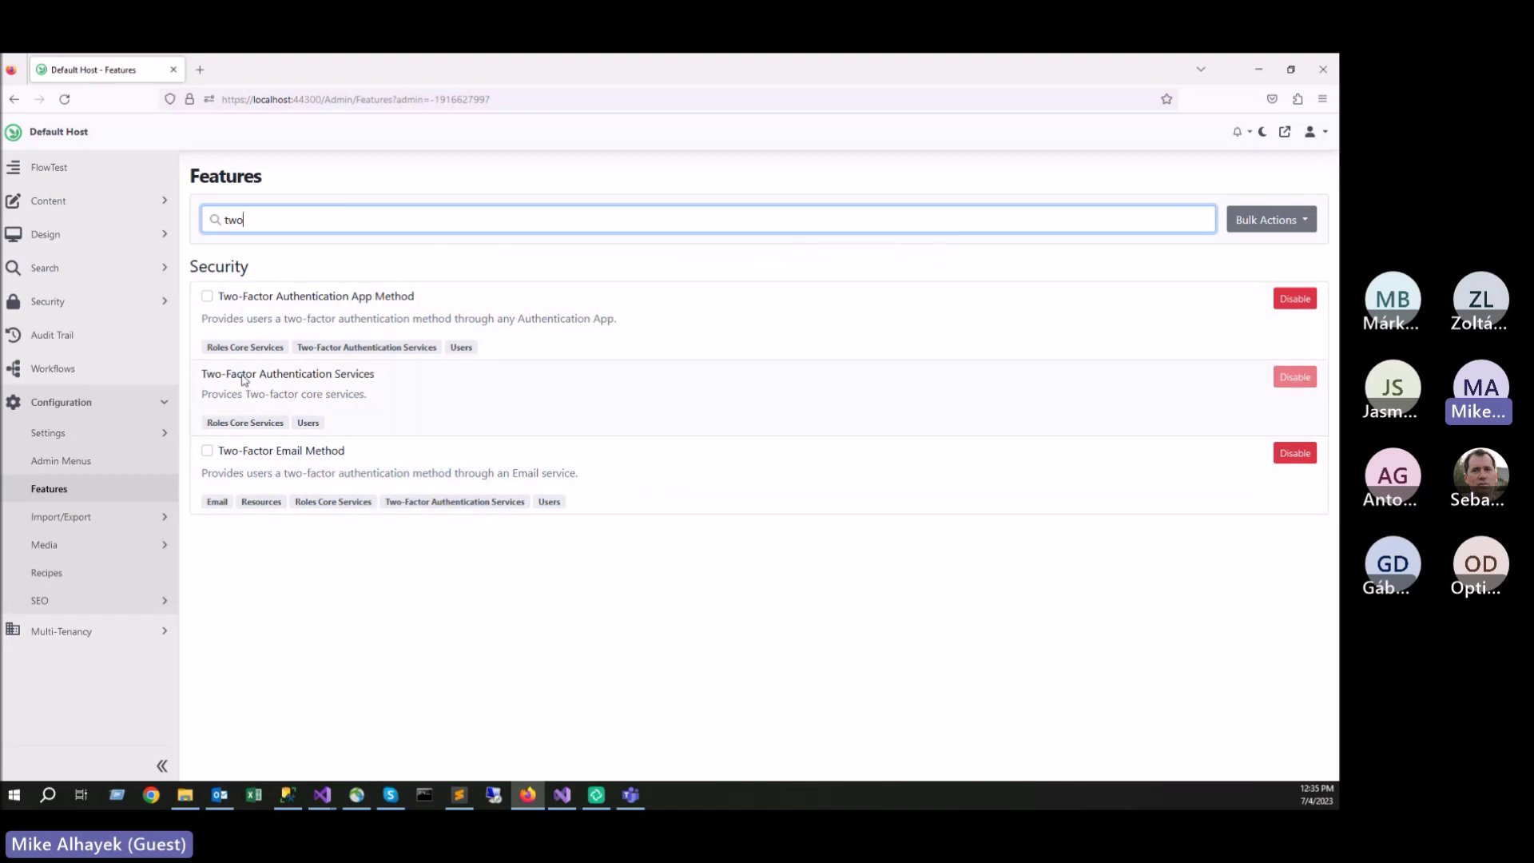
left_click_drag(199, 375, 379, 381)
left_click(1302, 386)
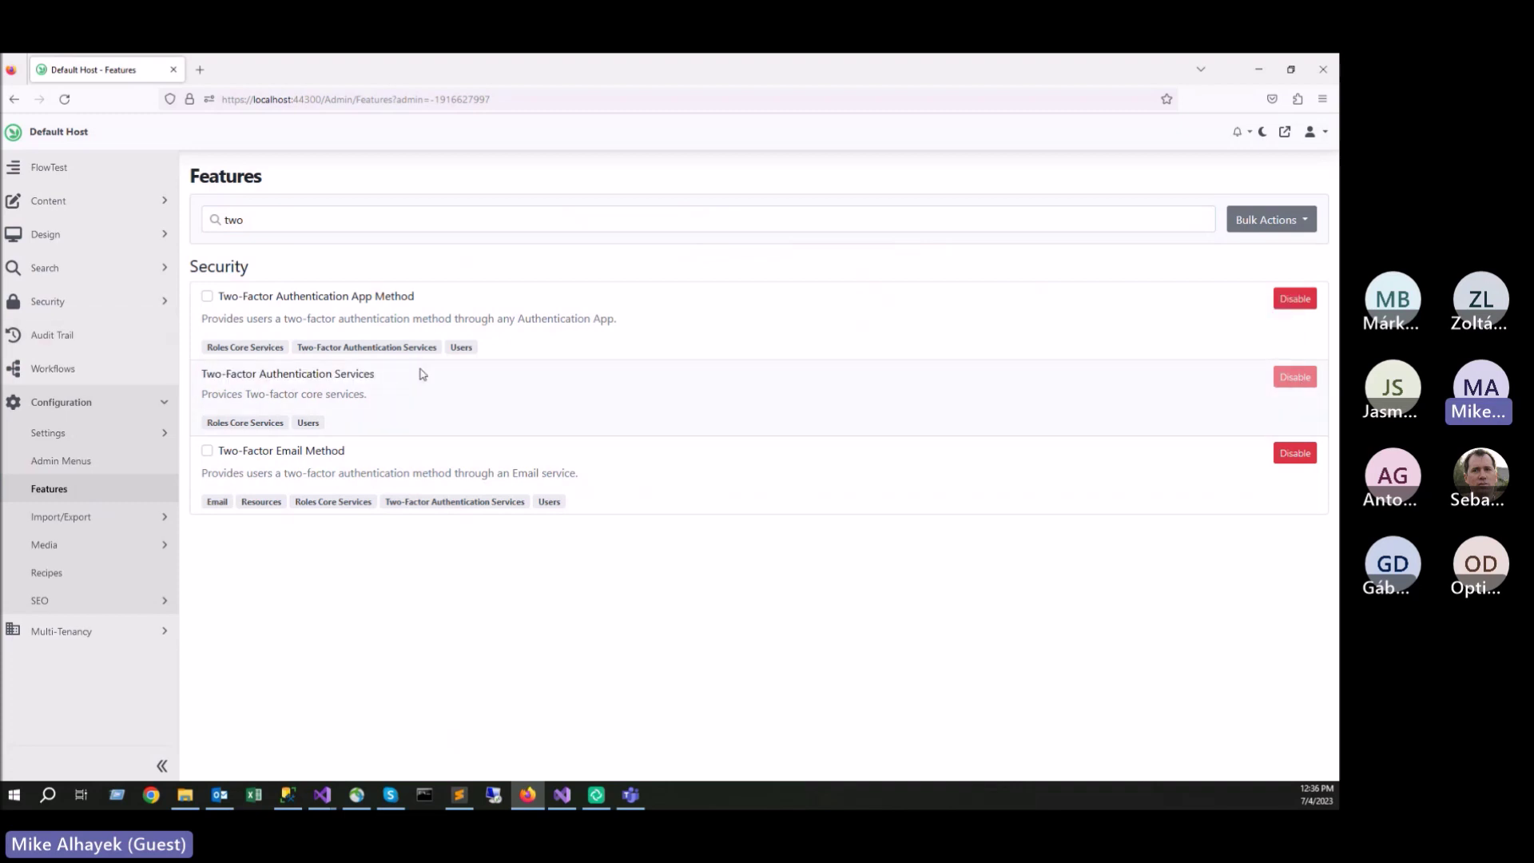
left_click_drag(404, 382, 204, 378)
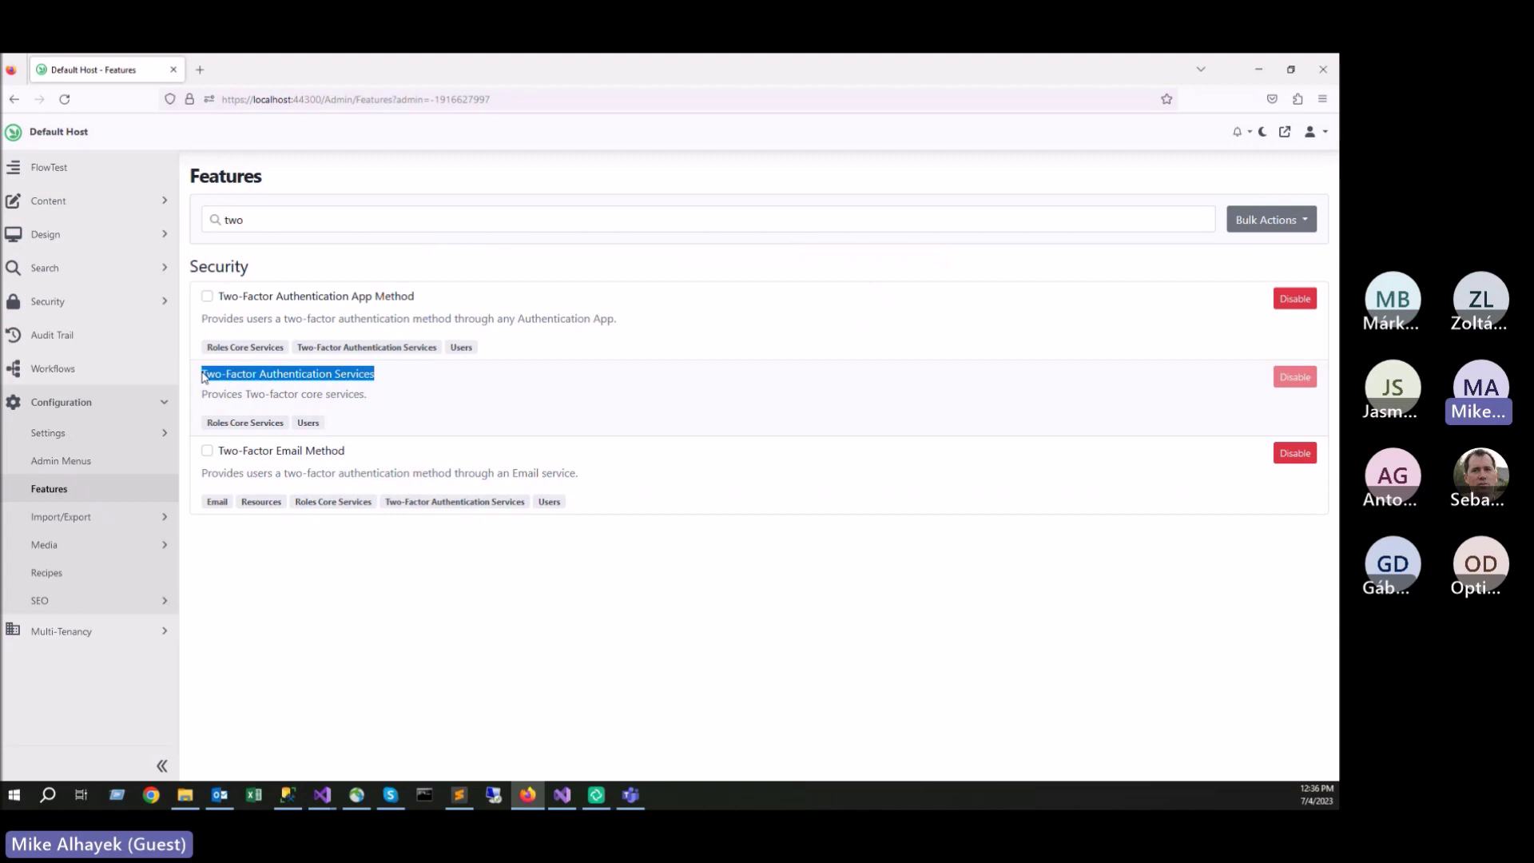
triple_click(304, 381)
left_click(419, 385)
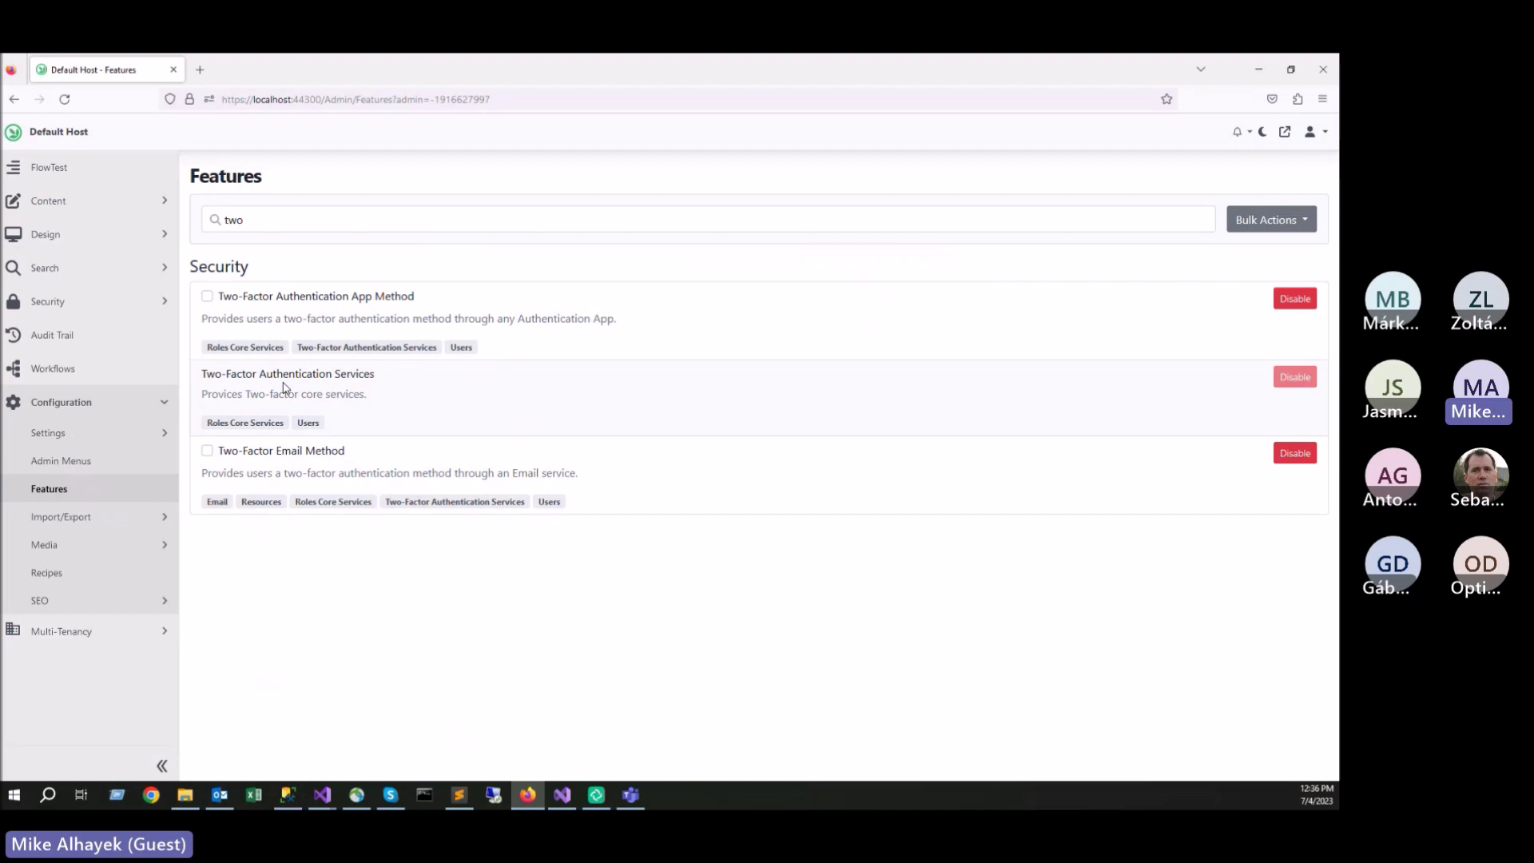
left_click(1322, 139)
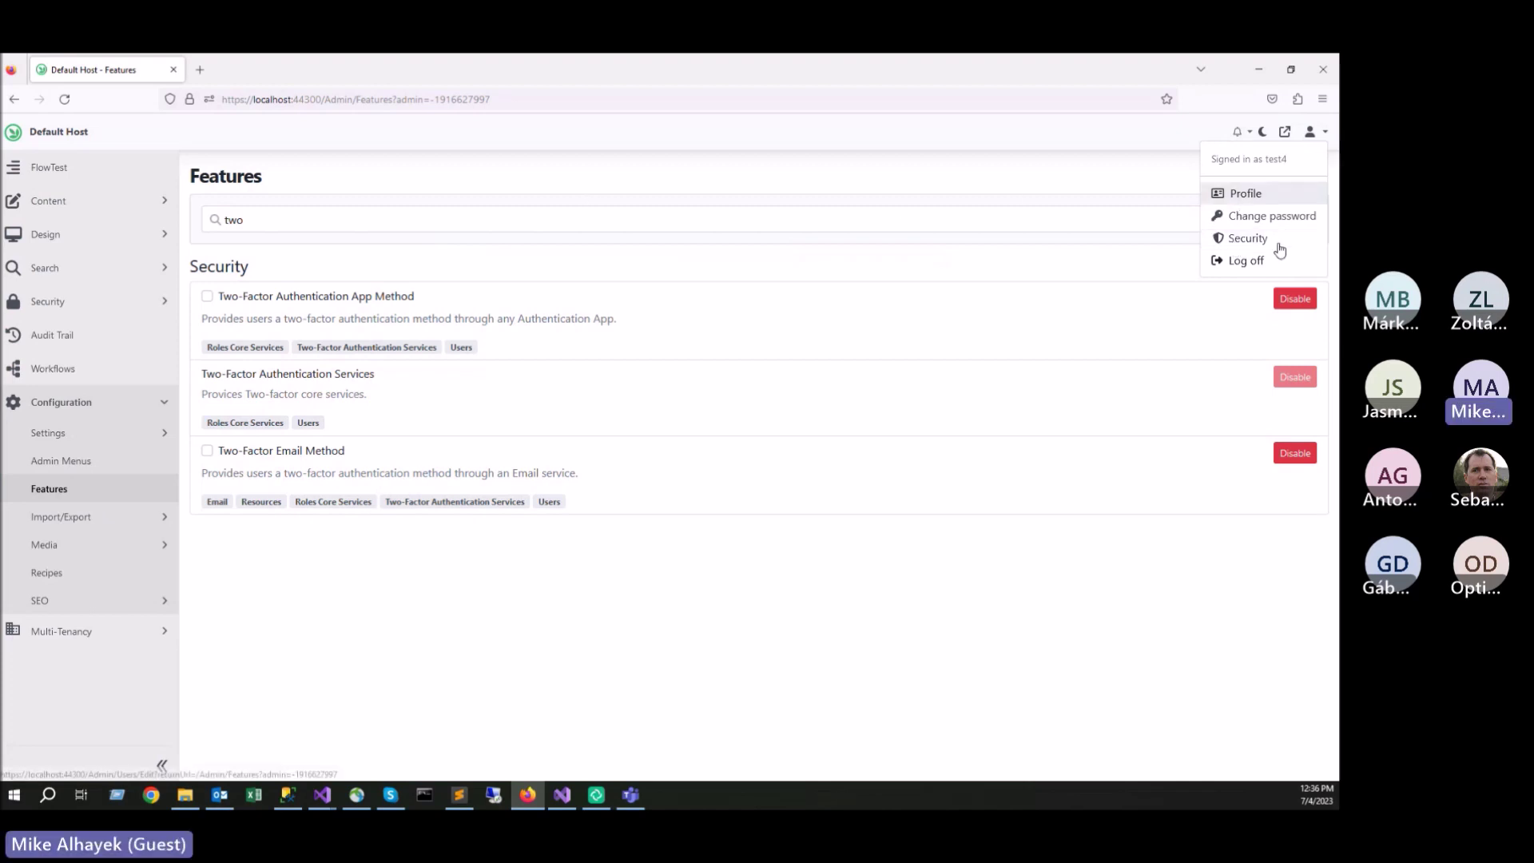
- In Security > Settings > User Login, enable 'Require two-factor authentication' on the Two-Factor Authentication tab
left_click(408, 183)
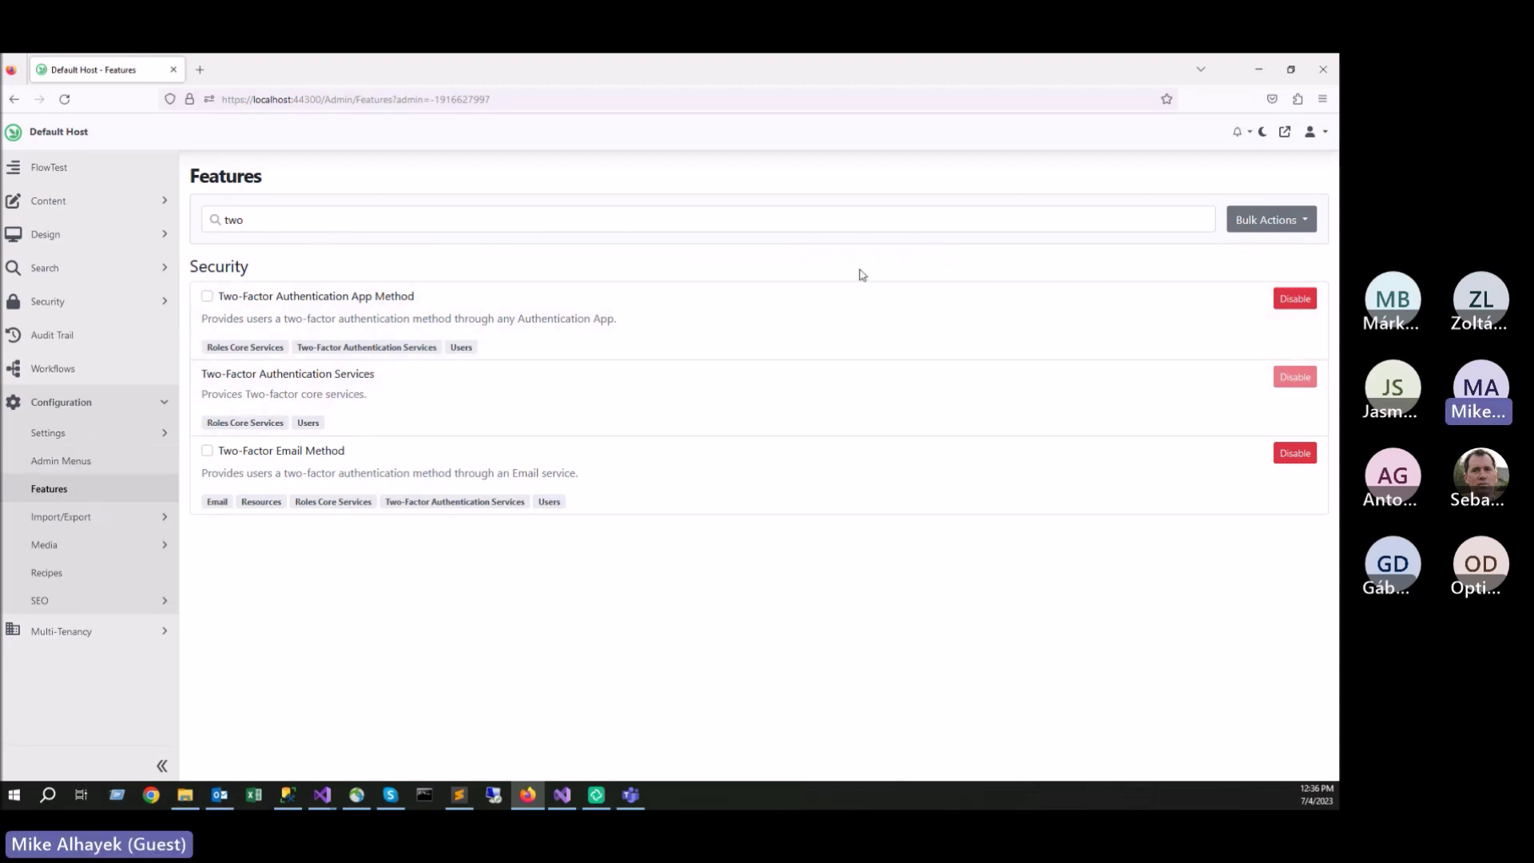
left_click(89, 307)
left_click(102, 357)
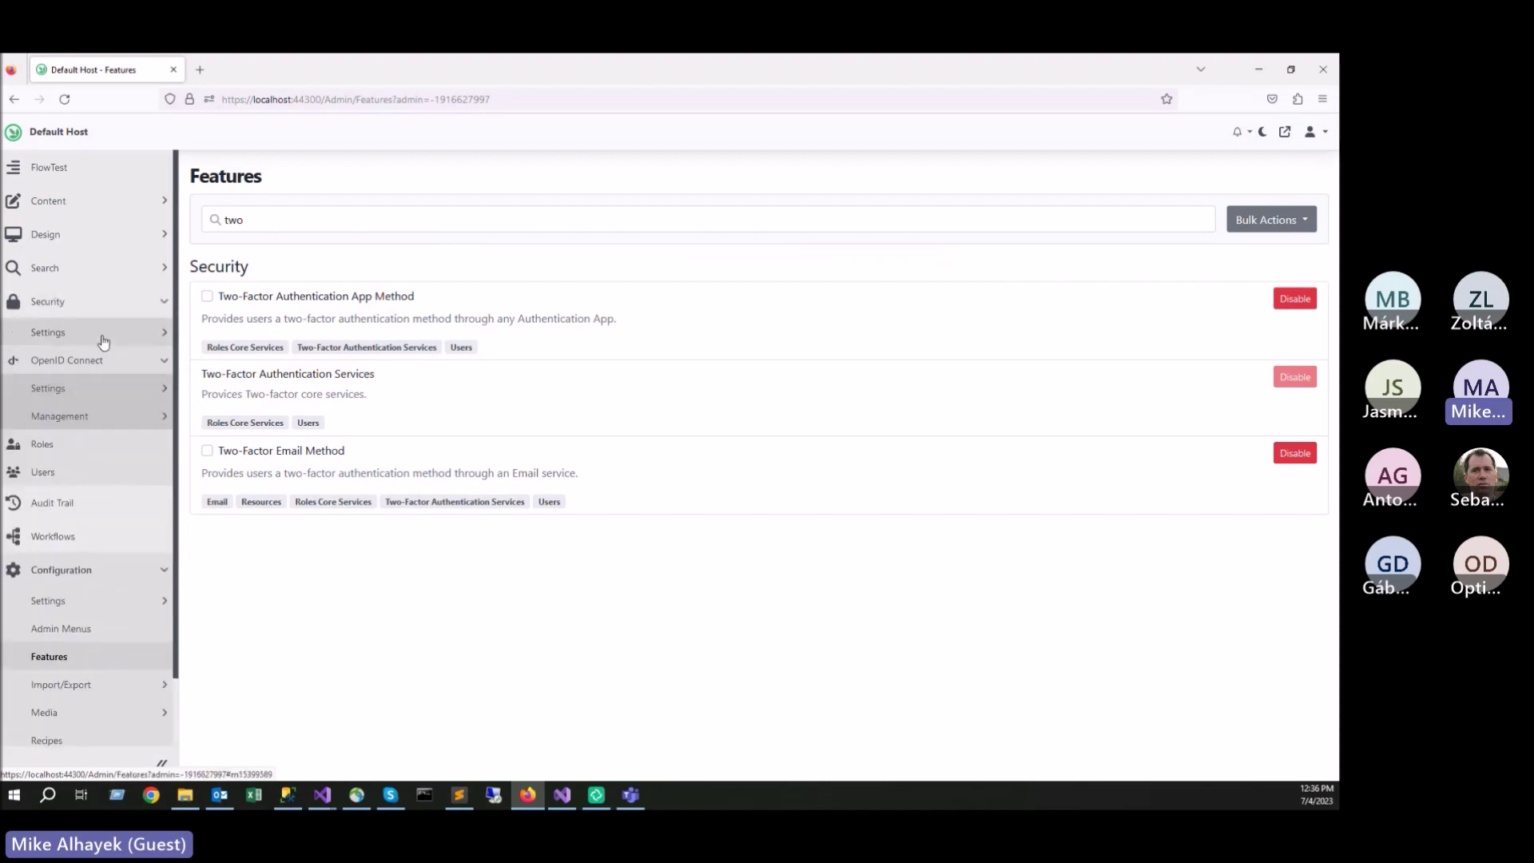
left_click(99, 335)
left_click(96, 390)
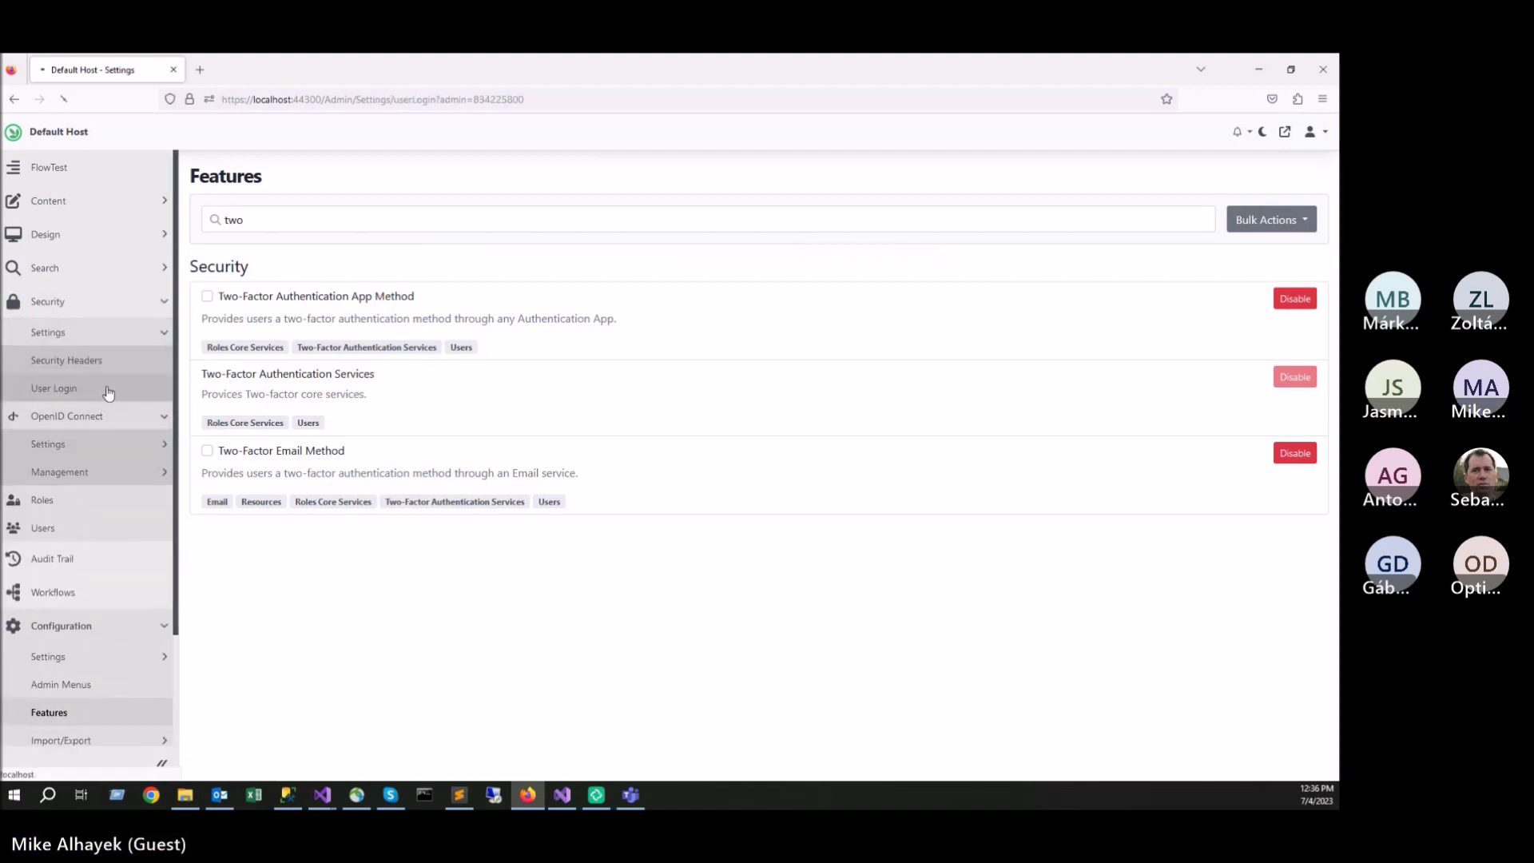
left_click(378, 218)
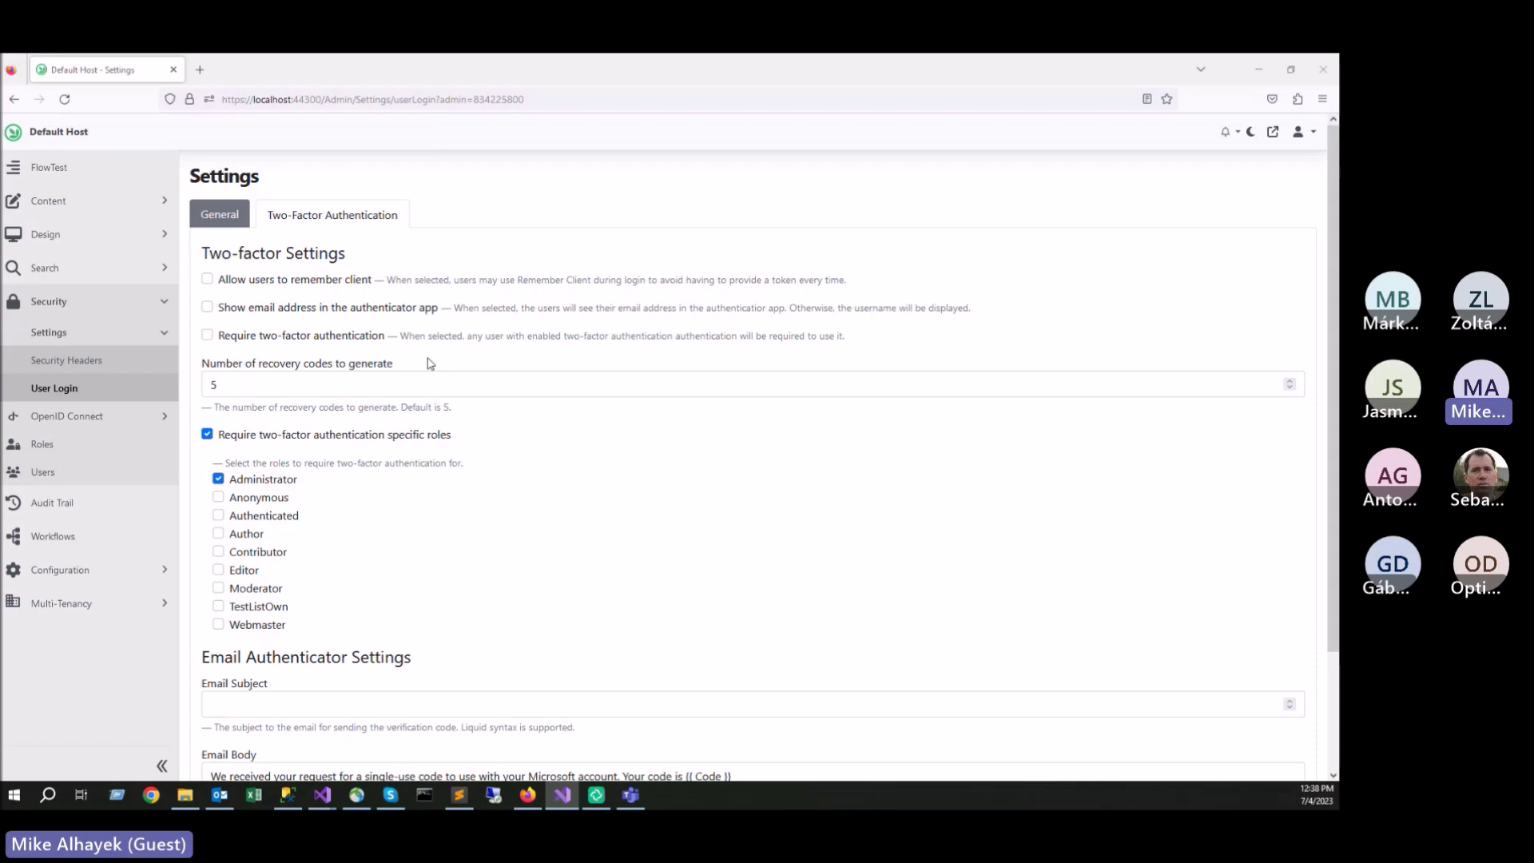
left_click(300, 340)
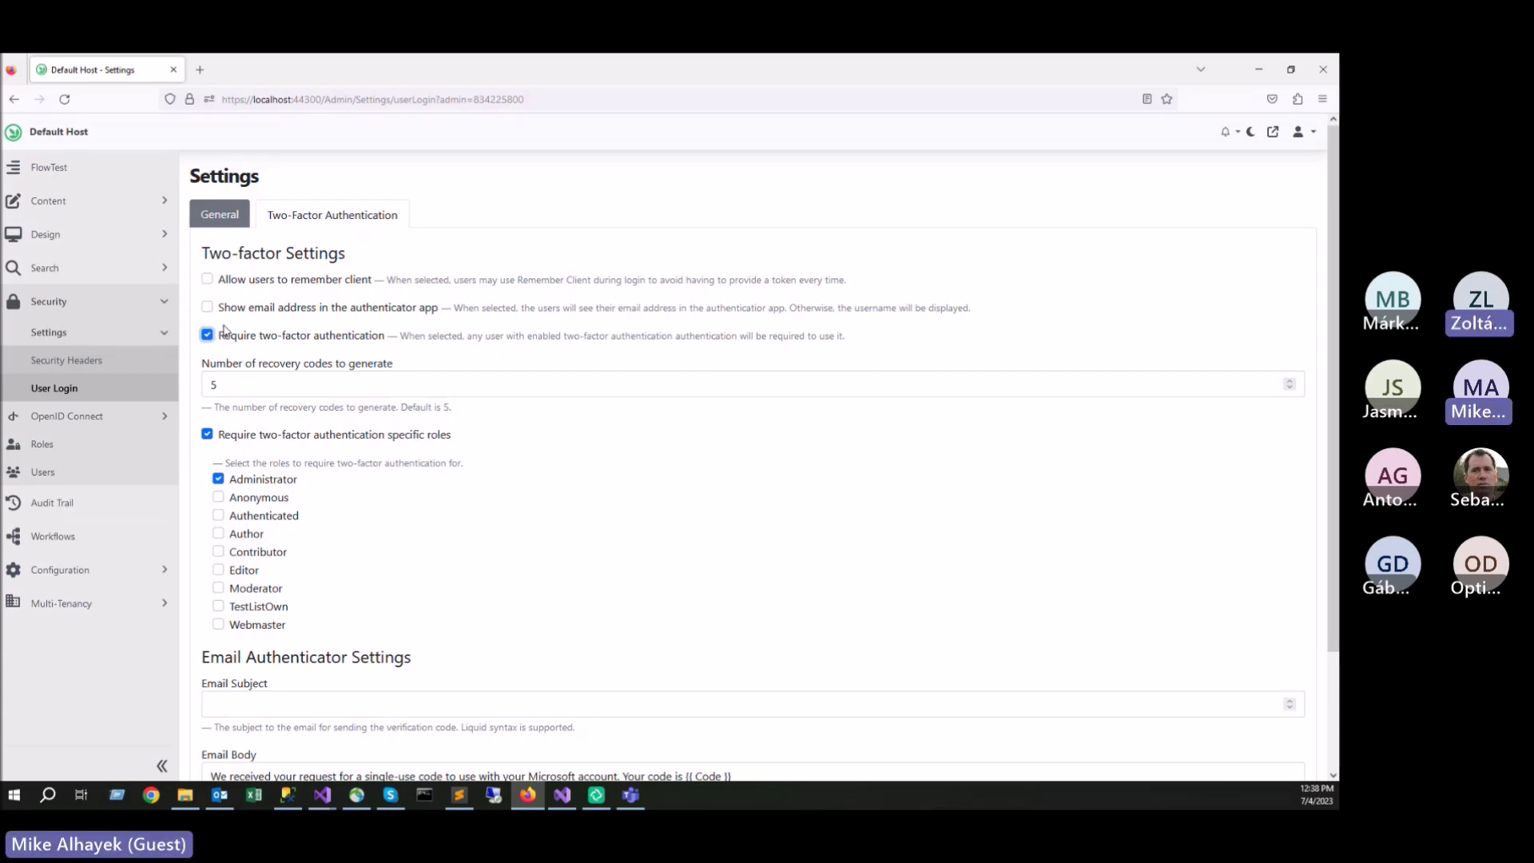
scroll(275, 369, "down", 3)
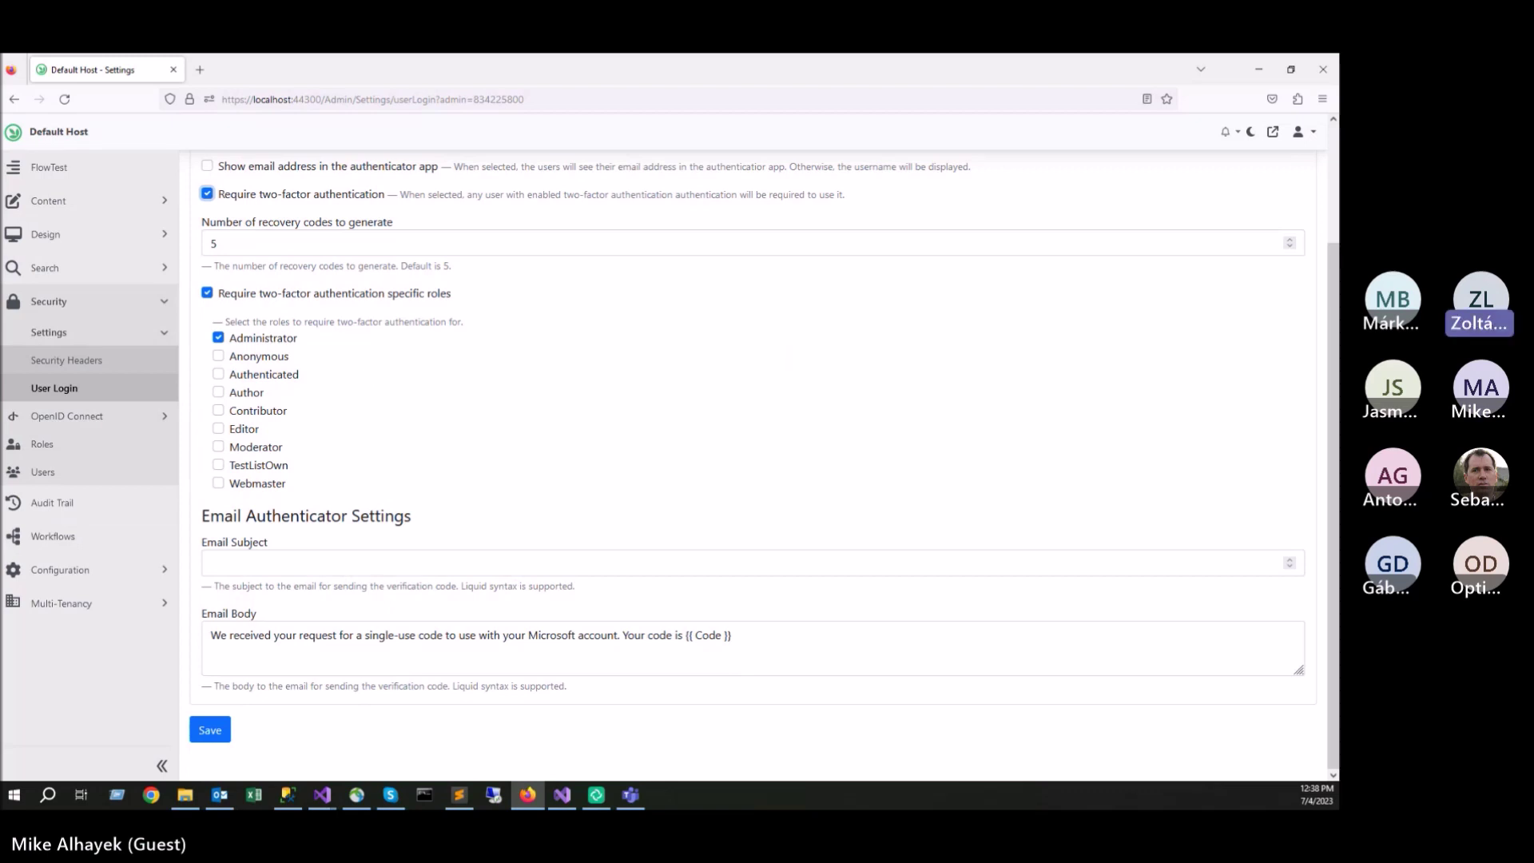
key("alt+Tab")
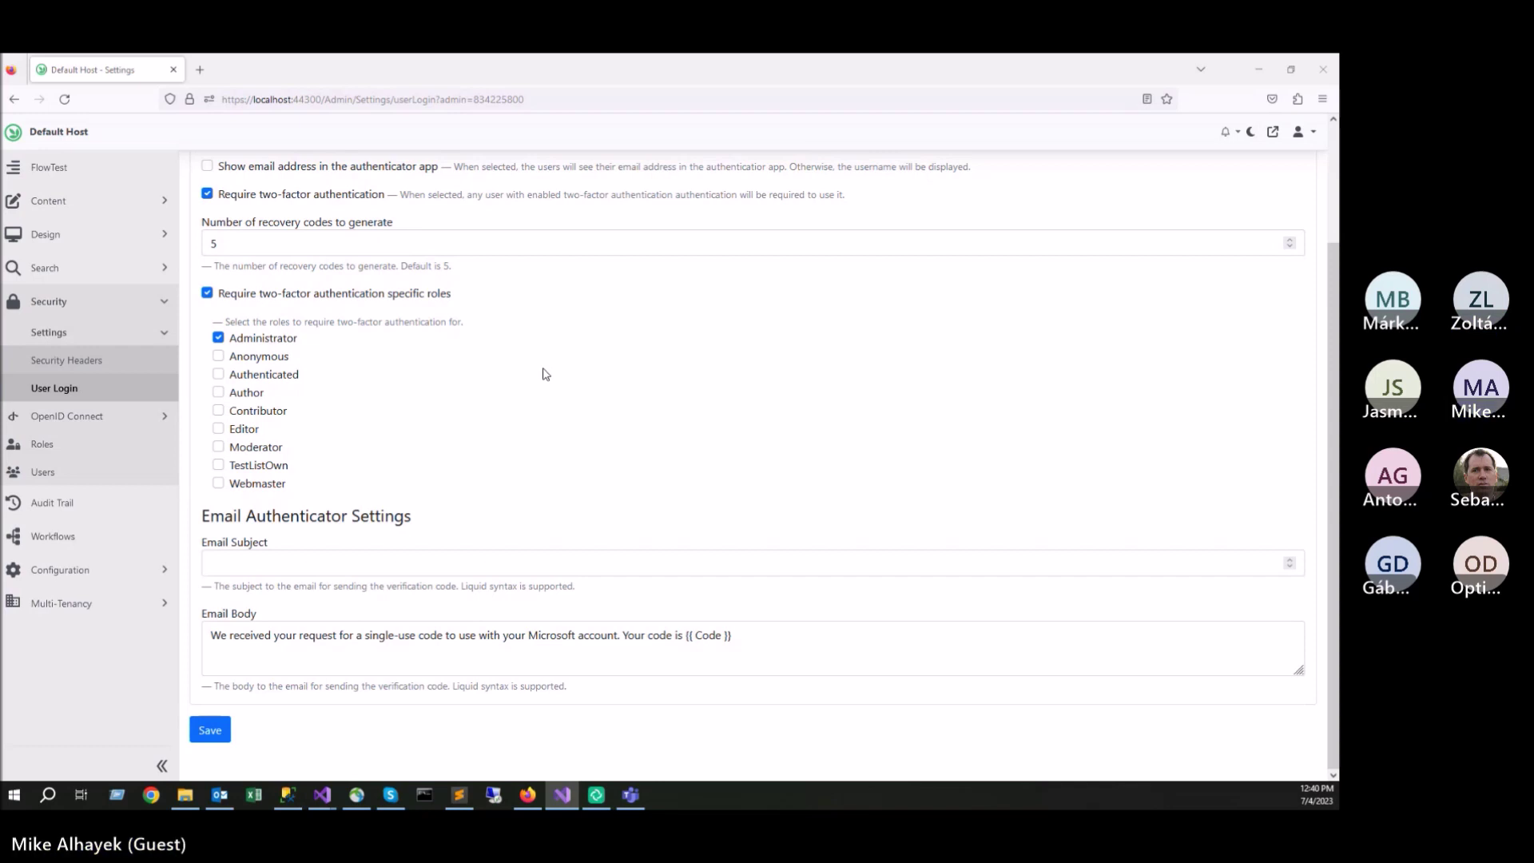
scroll(549, 372, "up", 2)
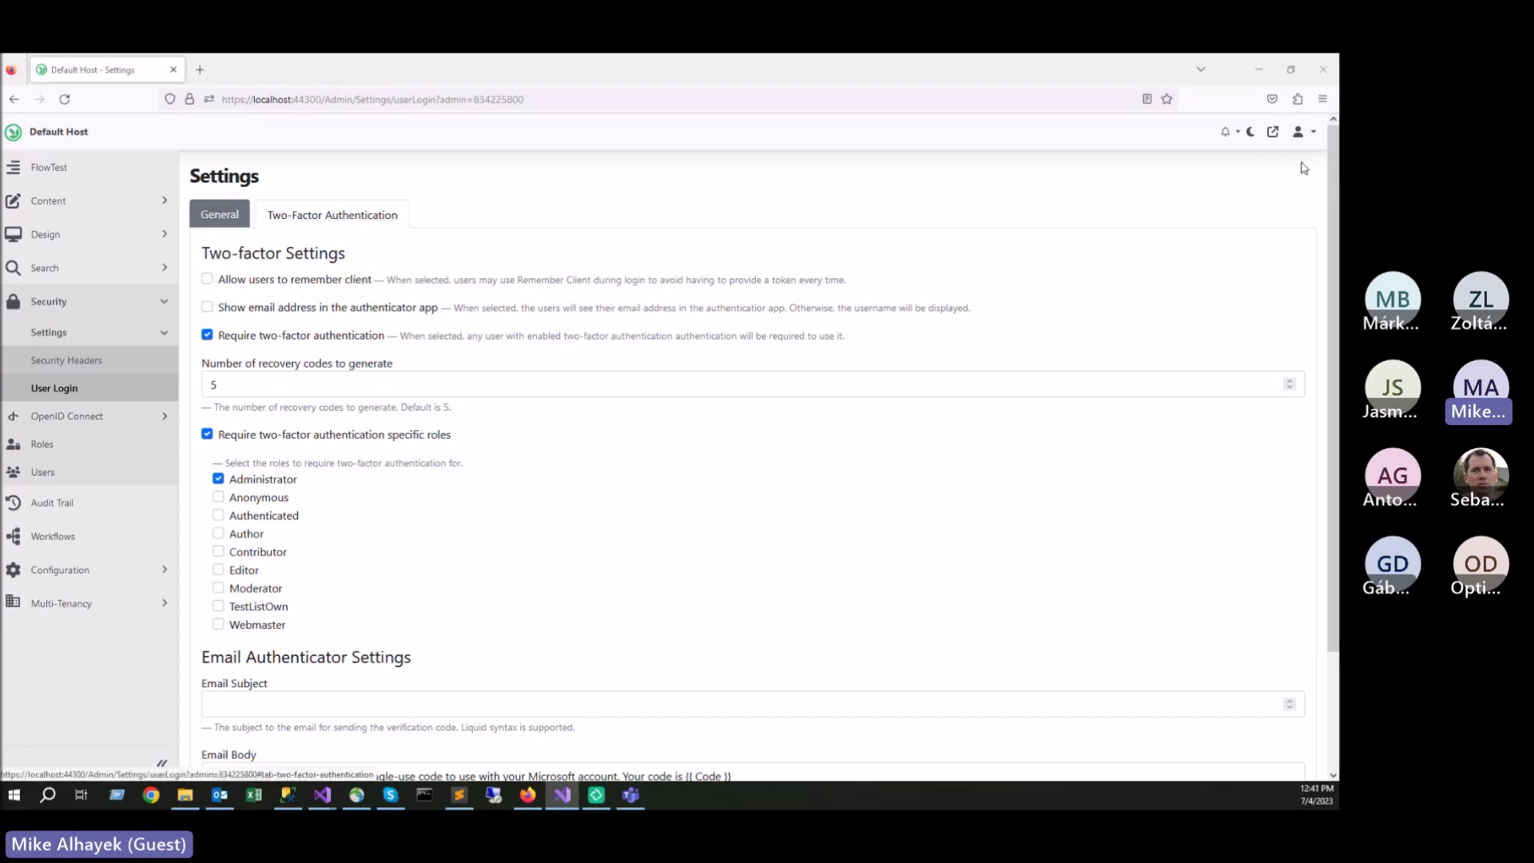
- Go to the signed-in user's Security page to view their Two-factor Authentication status
left_click(1310, 133)
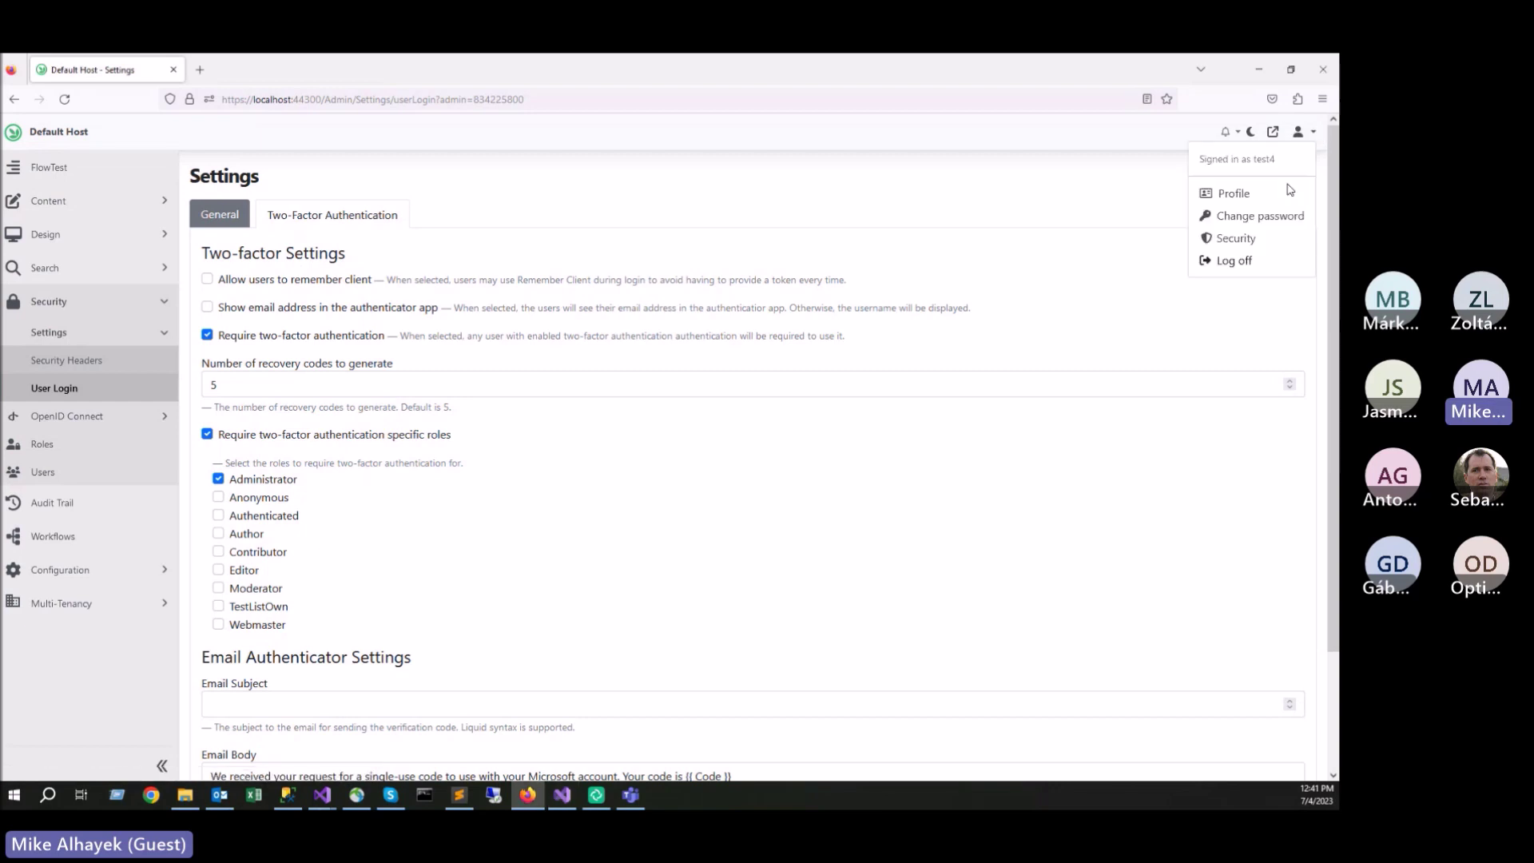
left_click(1238, 238)
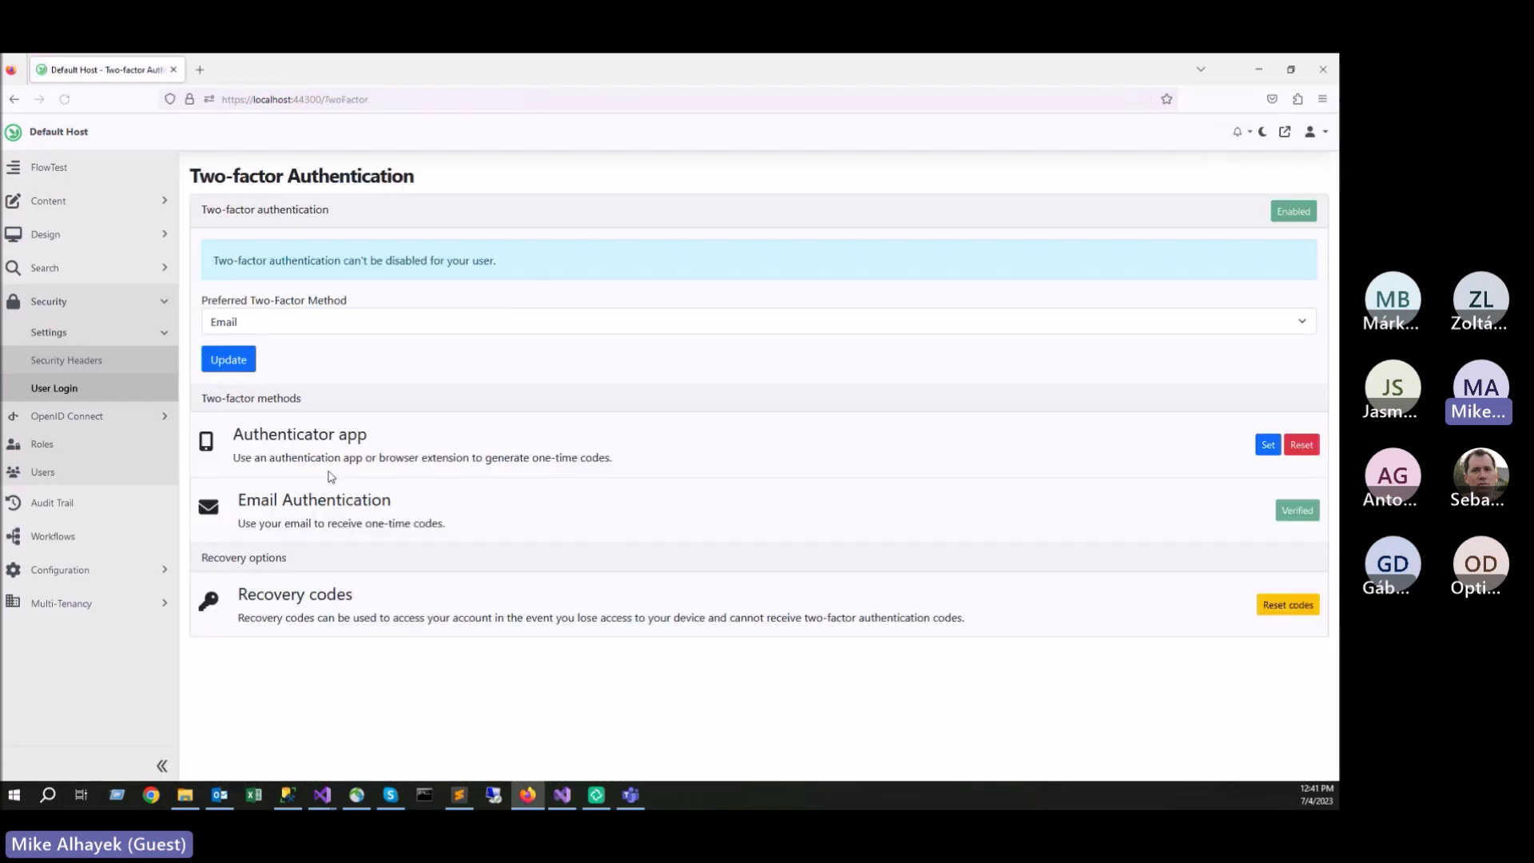